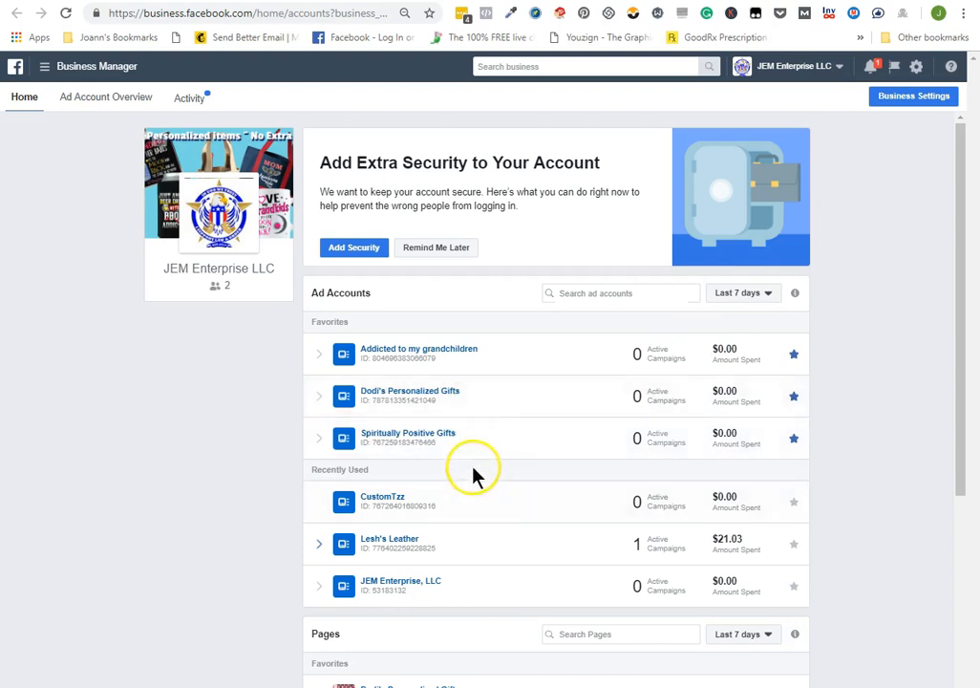
scroll(473, 470, down, 5)
click(471, 381)
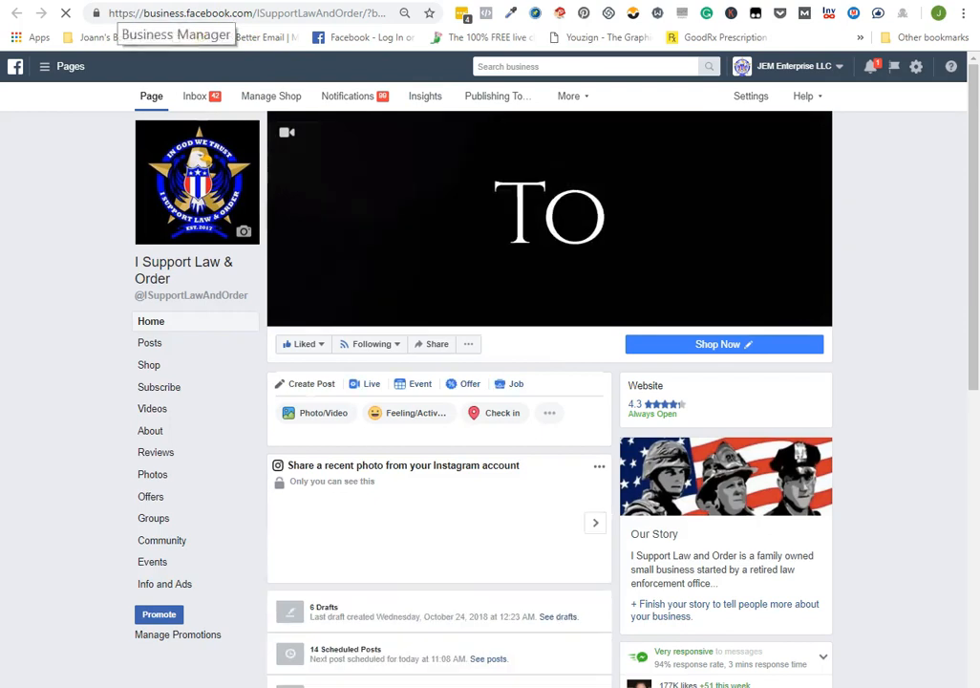
click(118, 2)
Open the Spiritually Positive page from the business home and show its notifications
click(463, 425)
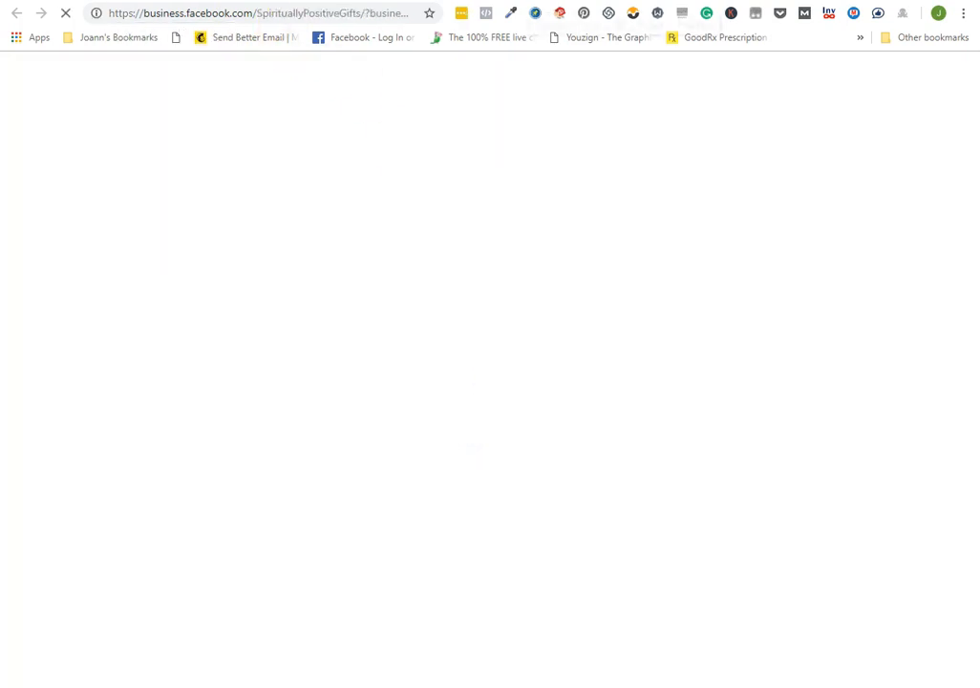
scroll(649, 375, down, 4)
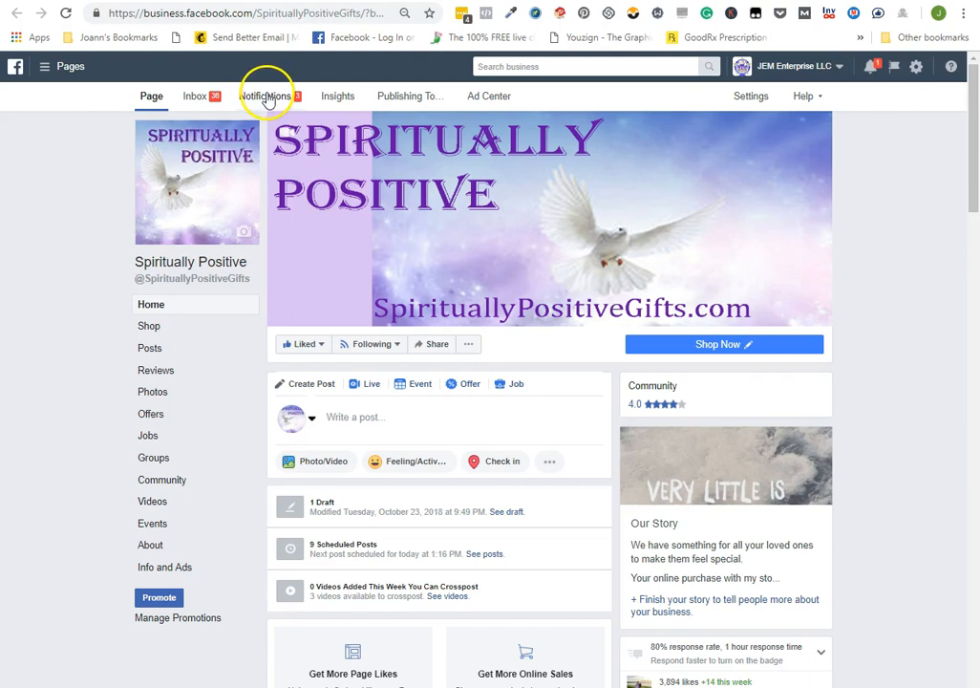
click(264, 99)
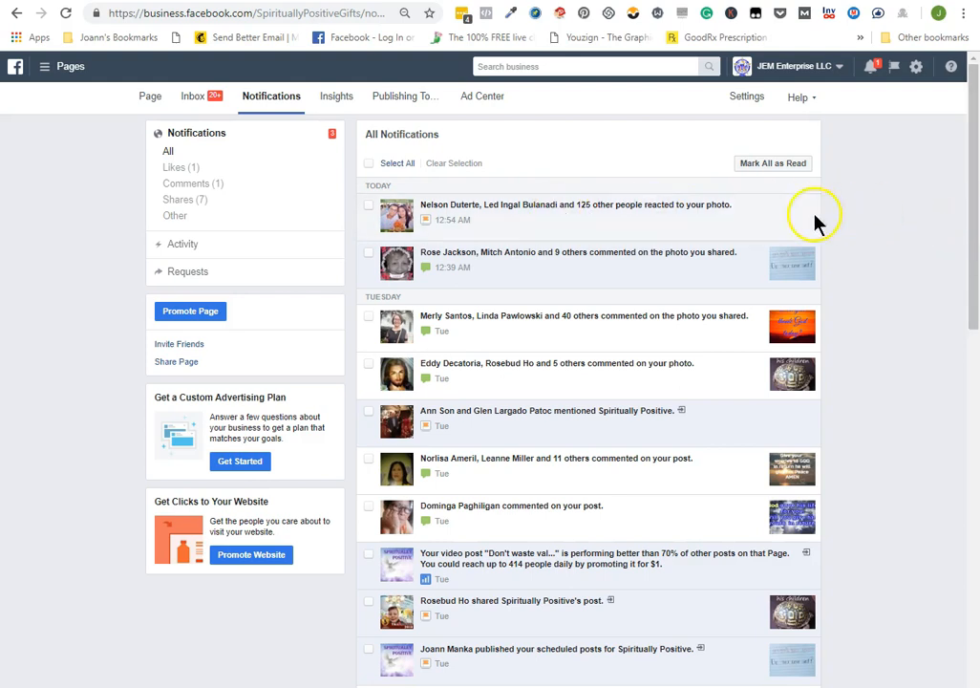
Select both of today's notifications and Tuesday's notification about people who mentioned Spiritually Positive
click(369, 206)
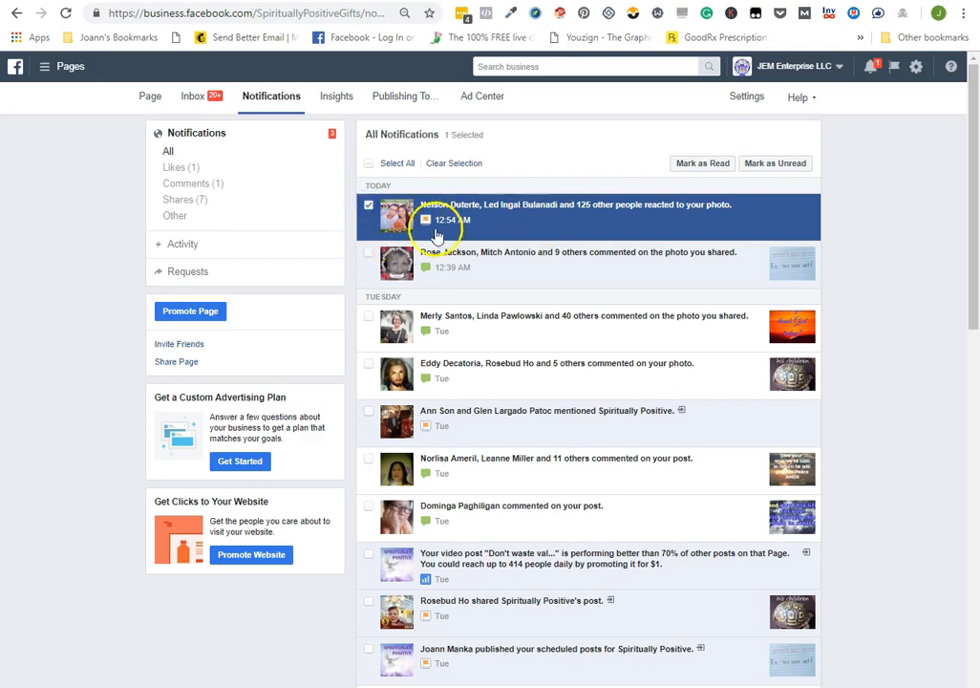
click(370, 254)
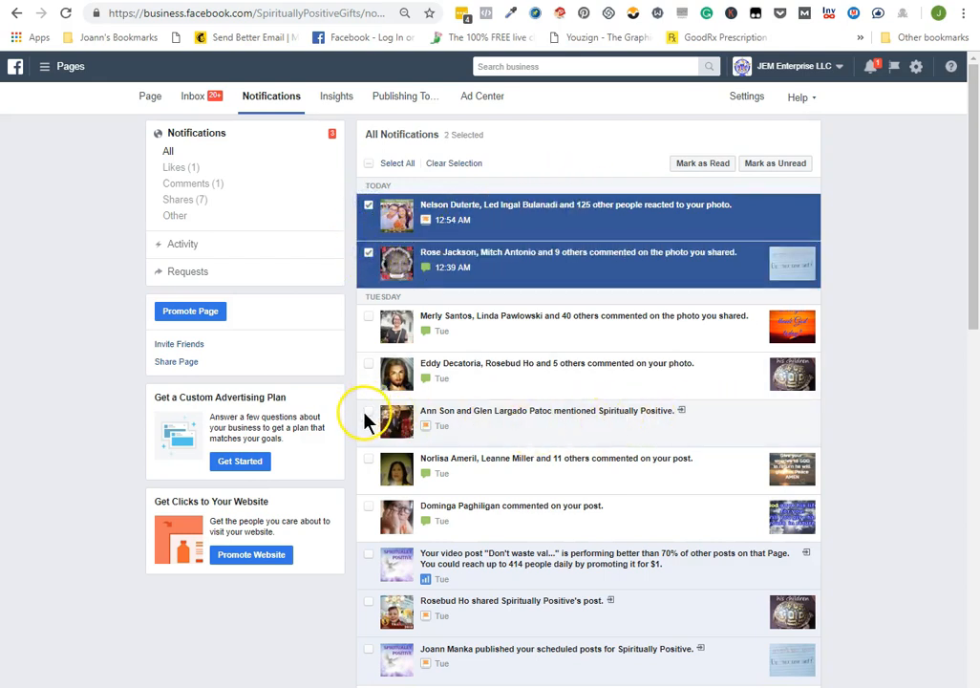
click(369, 412)
scroll(896, 405, down, 4)
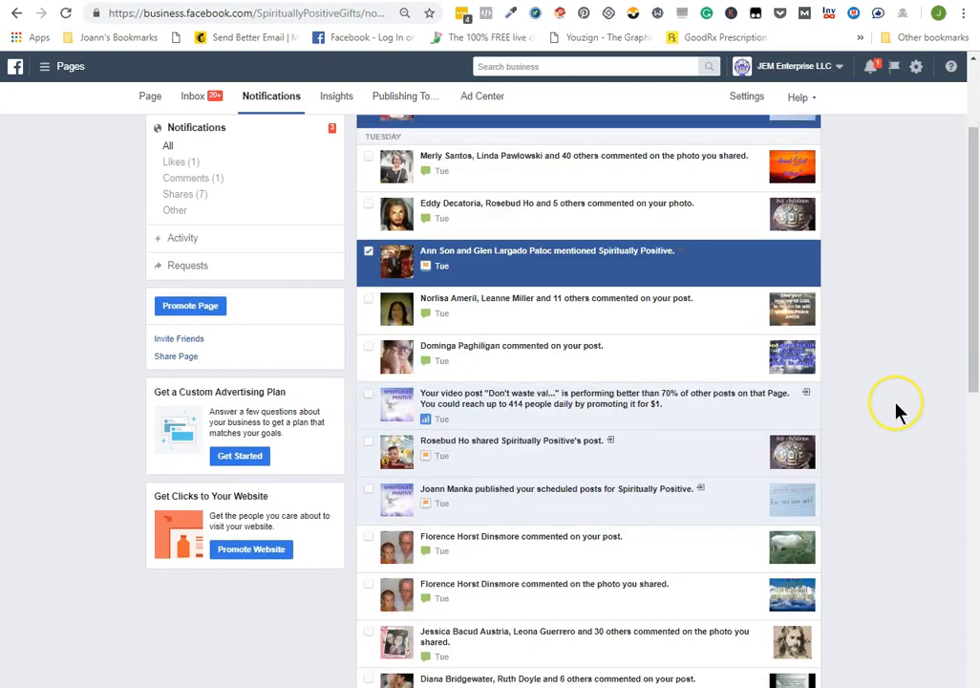
scroll(914, 408, down, 1)
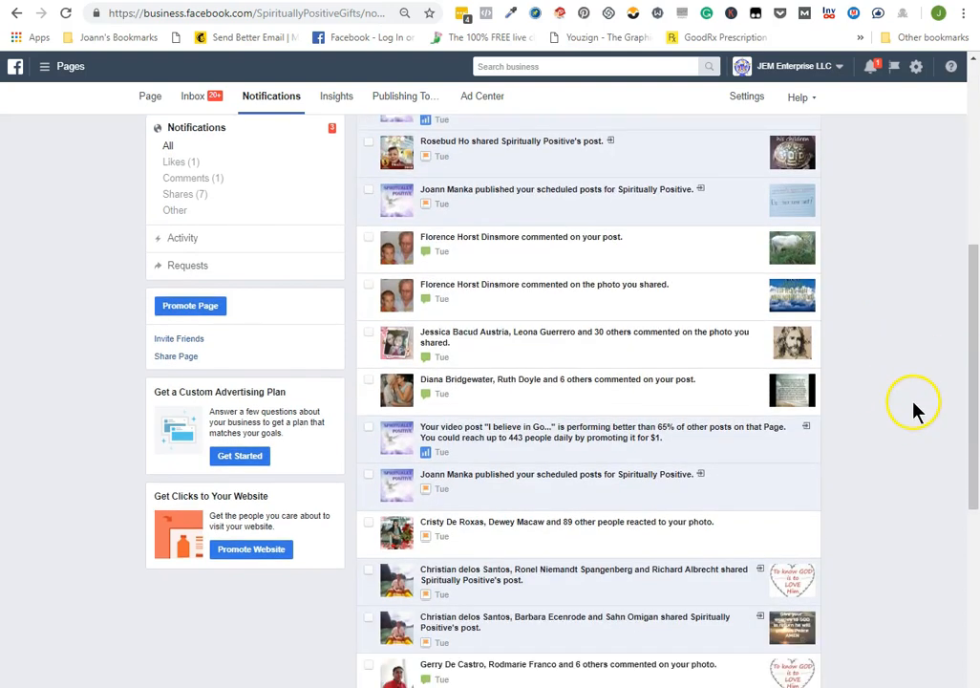
scroll(925, 384, down, 1)
scroll(700, 300, up, 2)
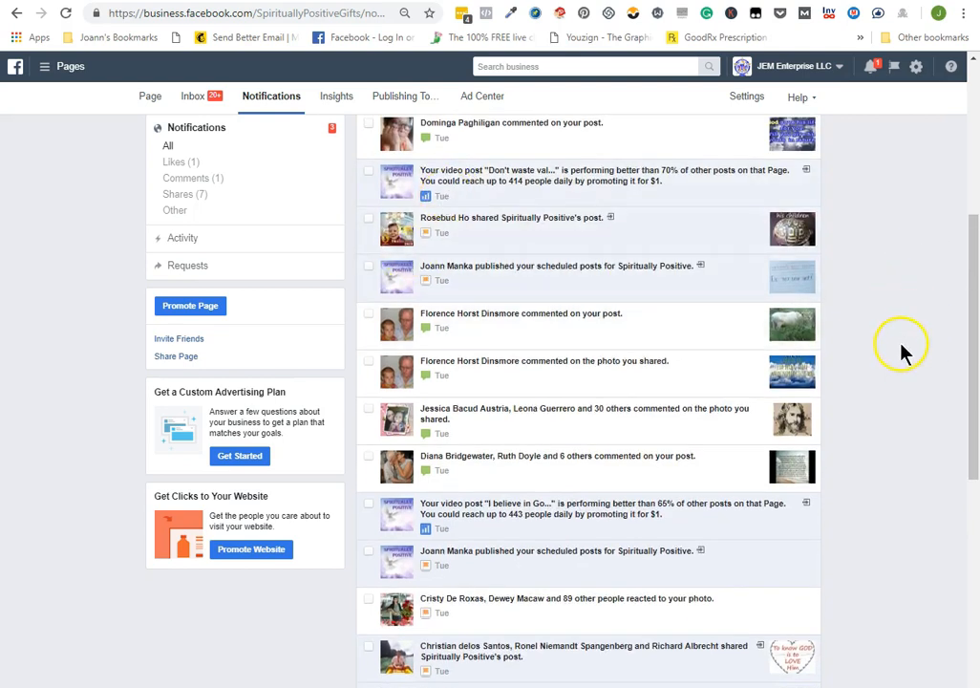
scroll(917, 353, up, 5)
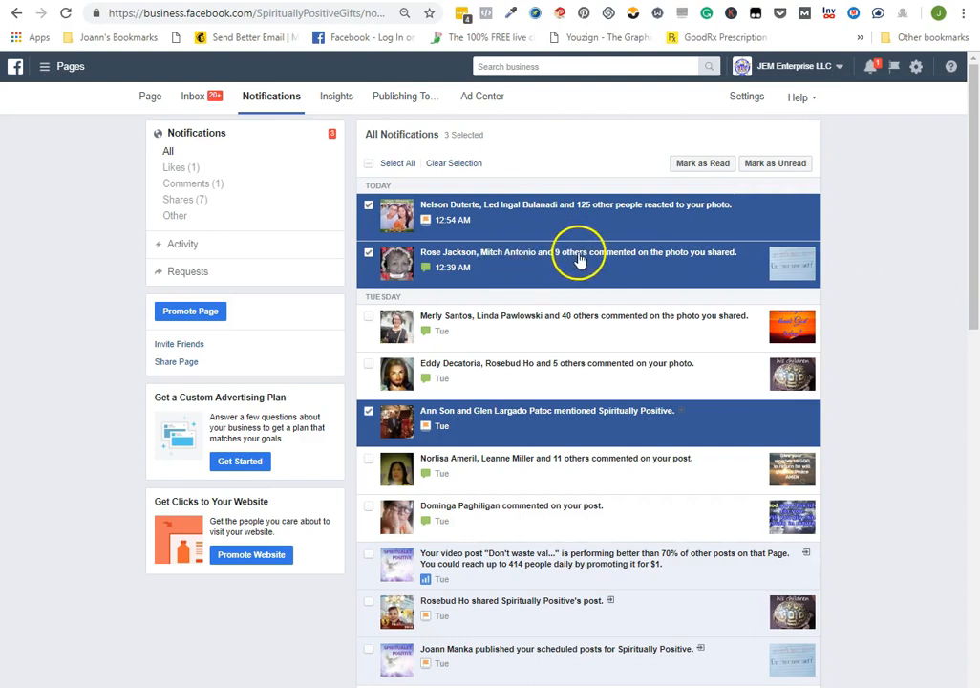
Open the full settings of the Reply to comments extension and examine the %name2% placeholder in the first reply phrase
click(854, 14)
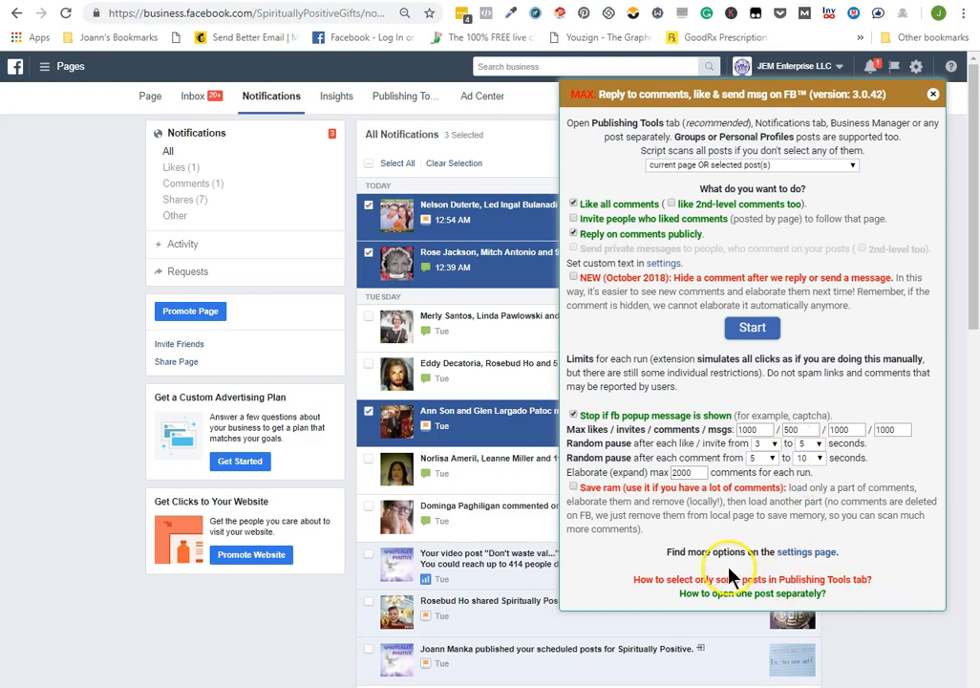
click(806, 552)
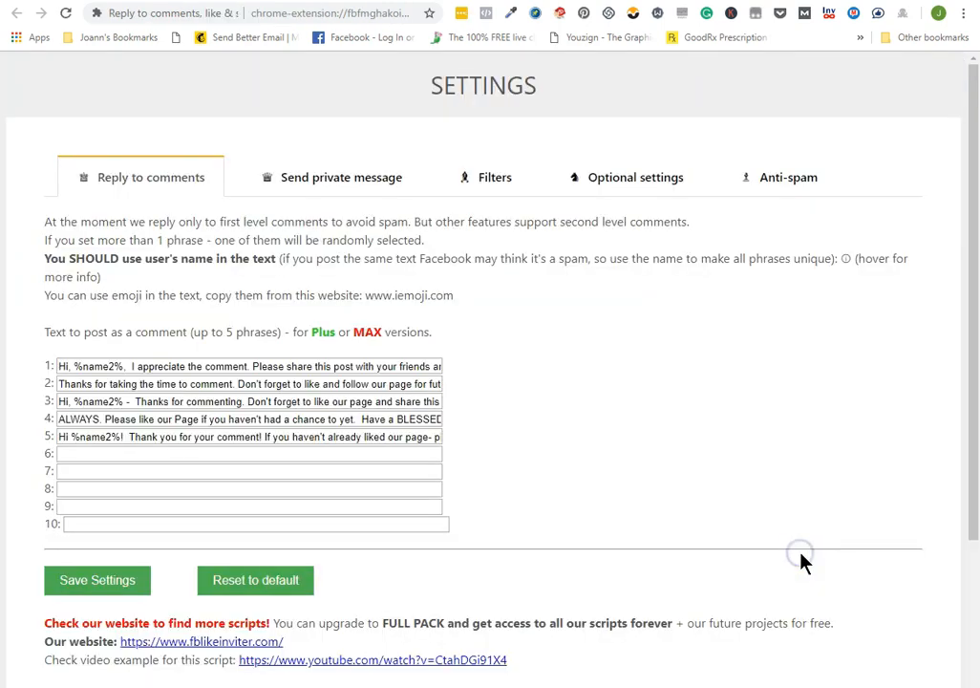
click(125, 367)
click(203, 366)
click(207, 372)
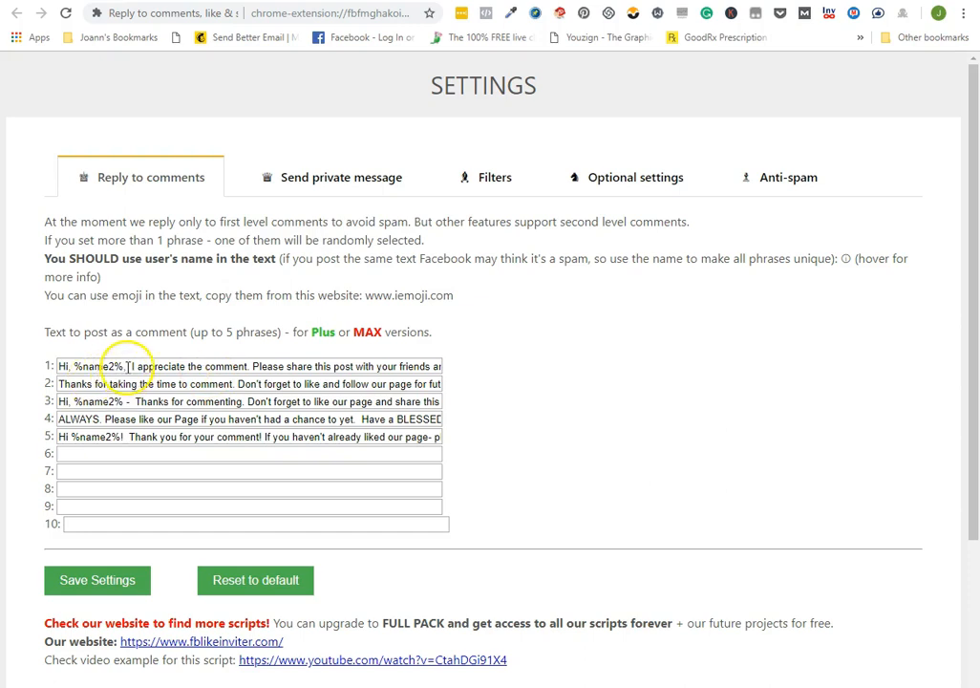
drag(125, 366, 75, 364)
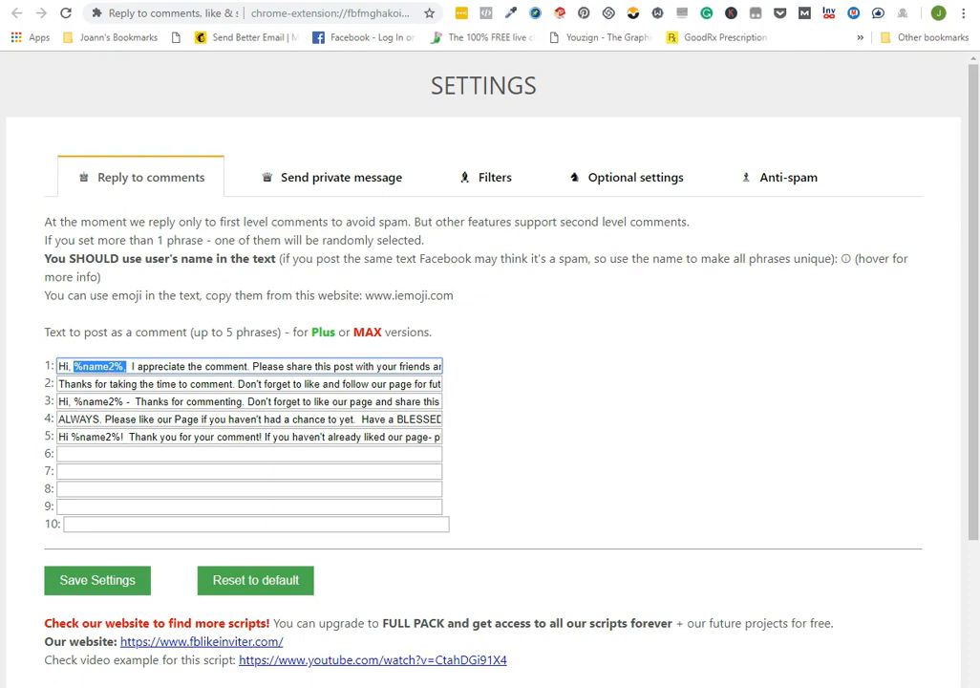
mouse_move(134, 256)
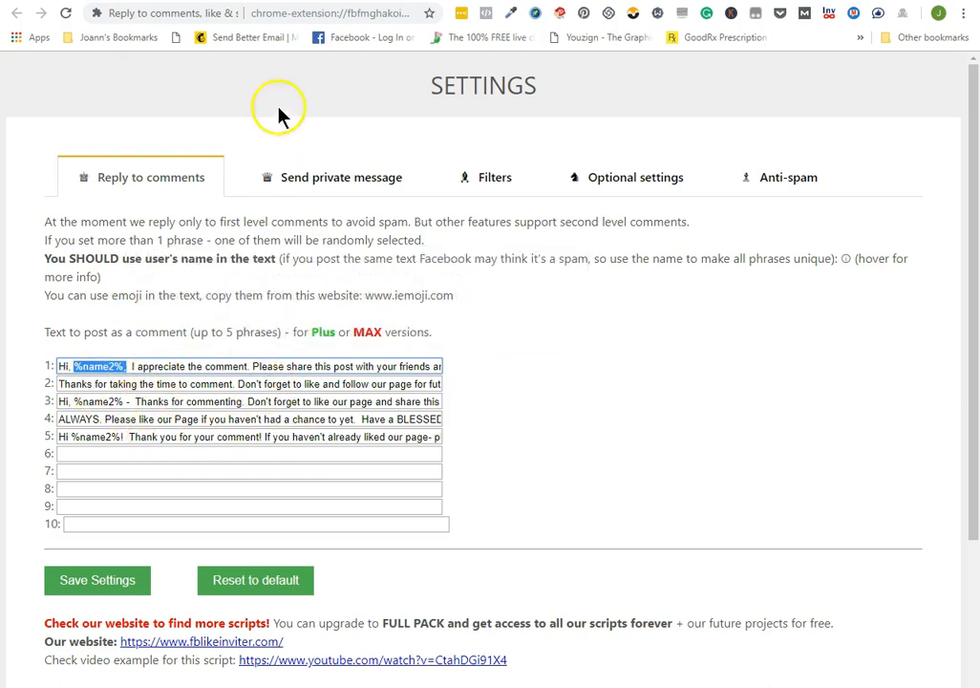
Review the reply extension's optional settings, its anti-spam day limits and its filters, including the list of names to skip
click(646, 182)
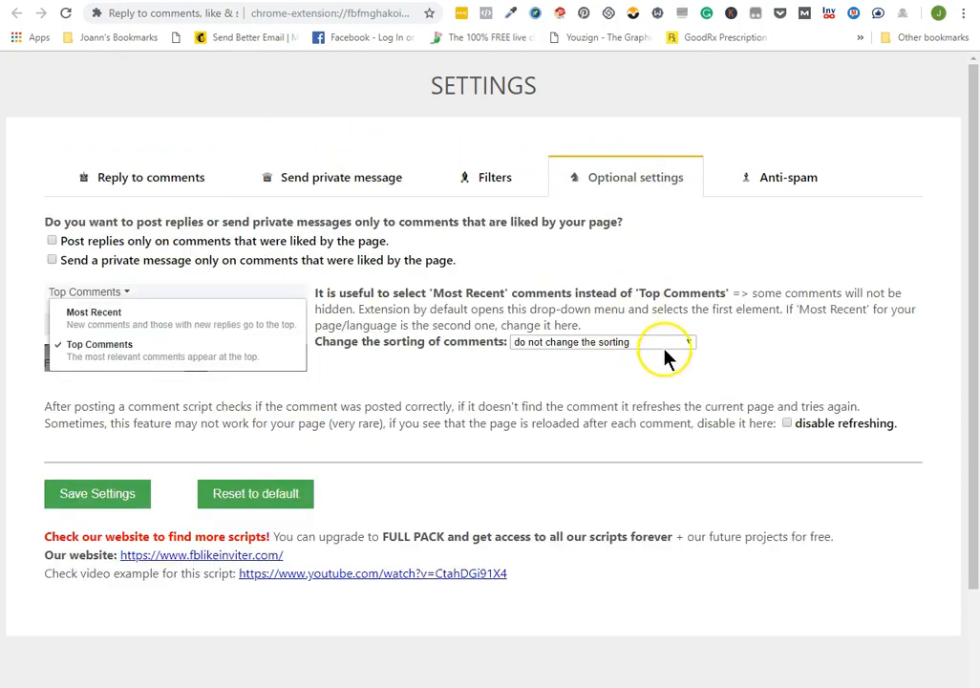
drag(785, 182, 779, 182)
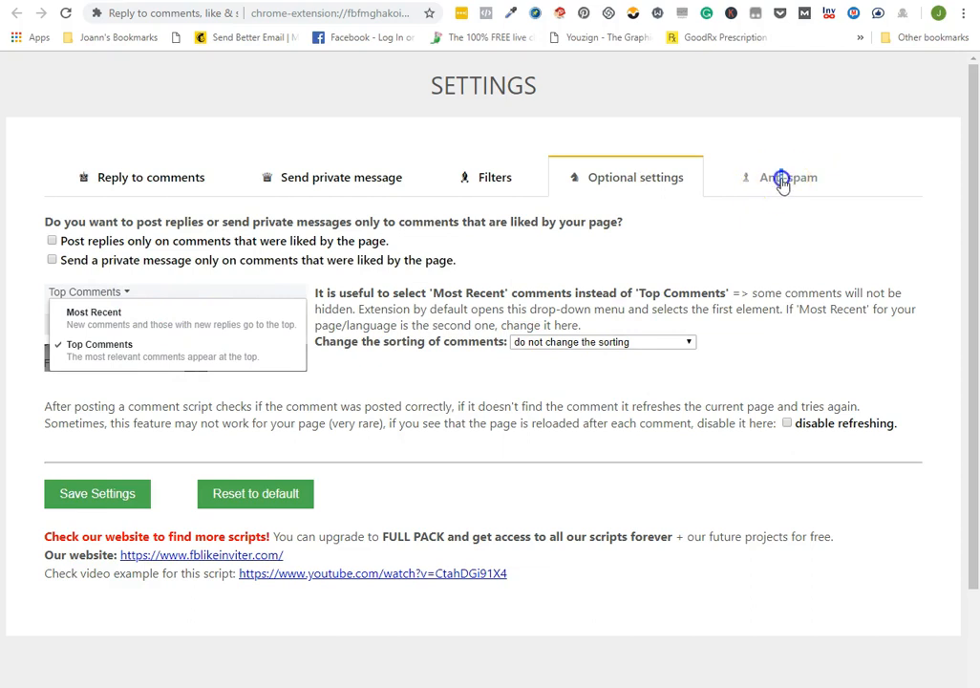
click(779, 181)
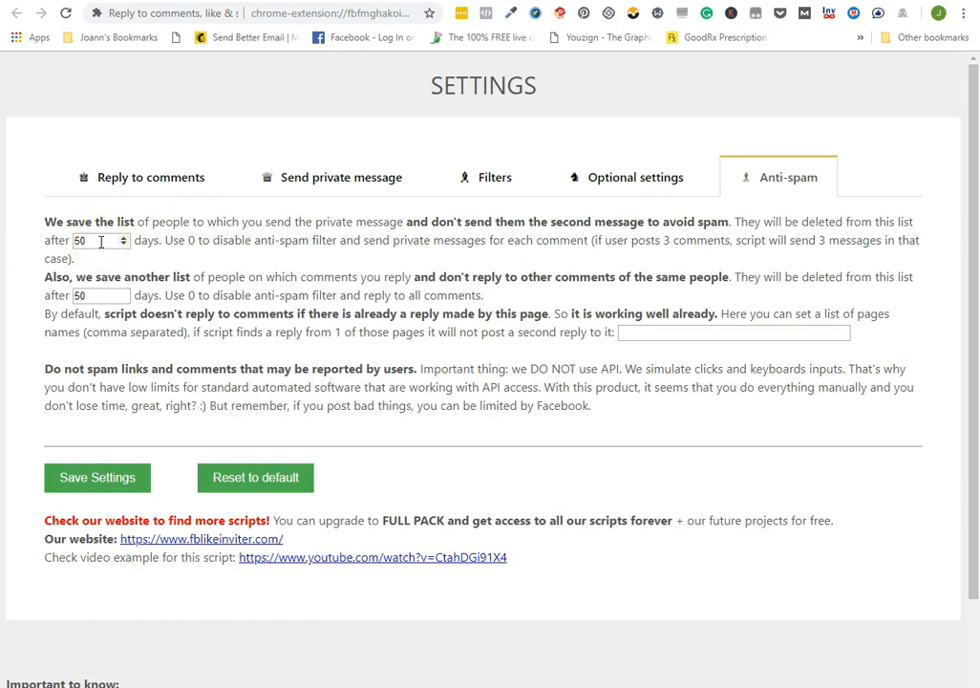
click(95, 294)
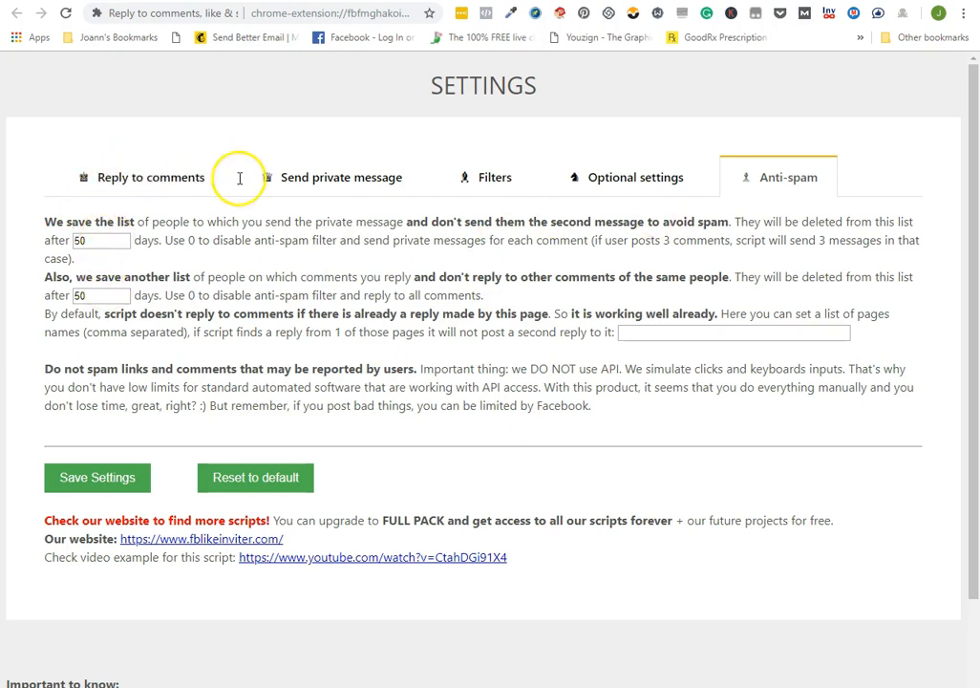
click(487, 181)
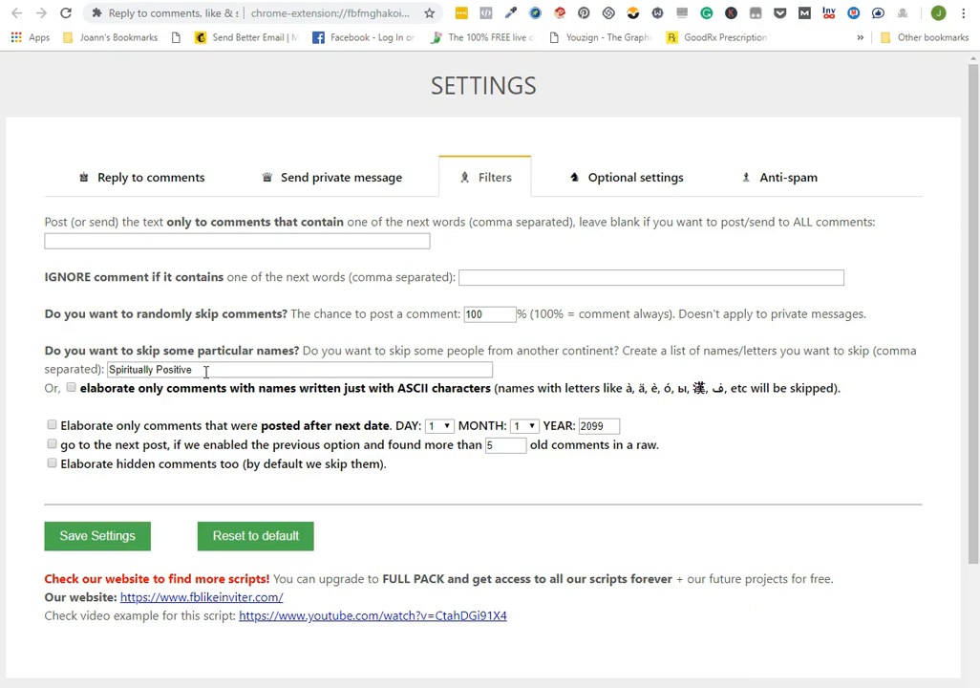
click(182, 370)
Return to the page's notifications and run the Reply to comments extension on the selected posts, dismissing its summary when it finishes
click(258, 2)
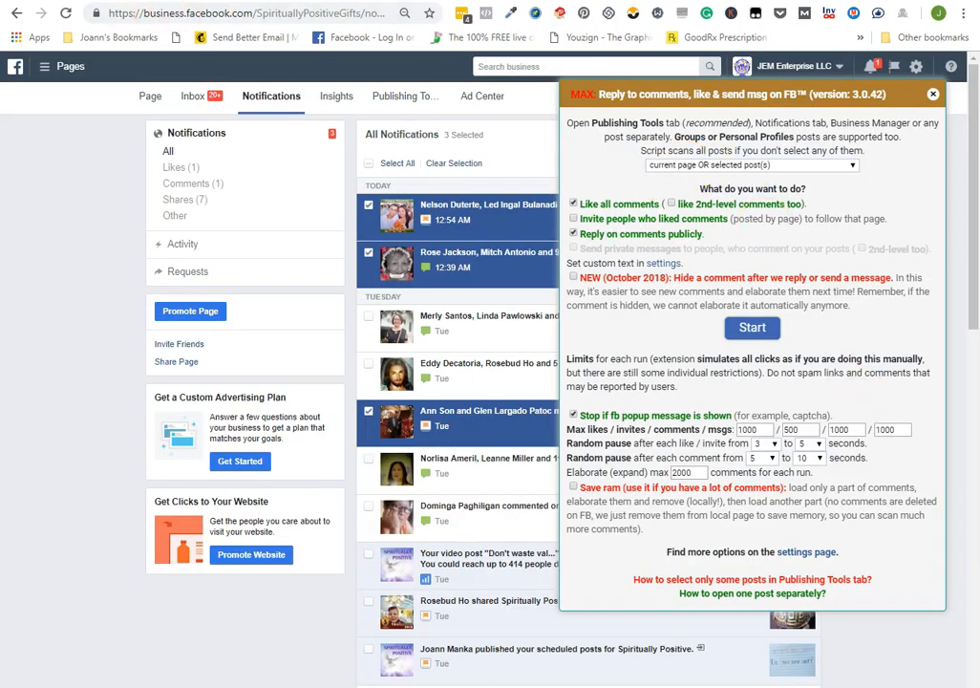
click(757, 332)
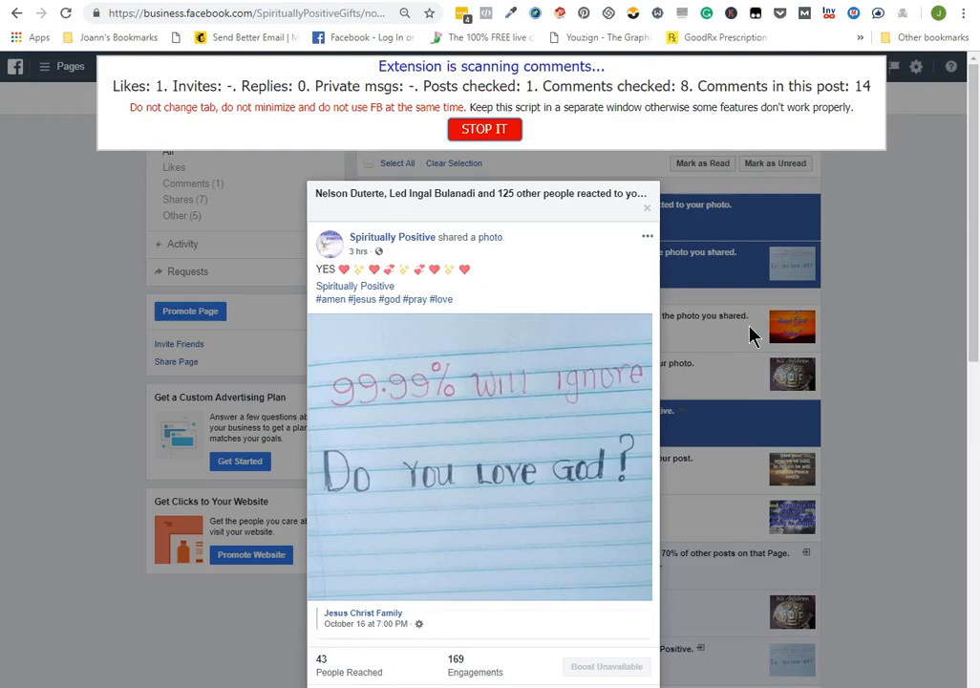
scroll(449, 434, down, 5)
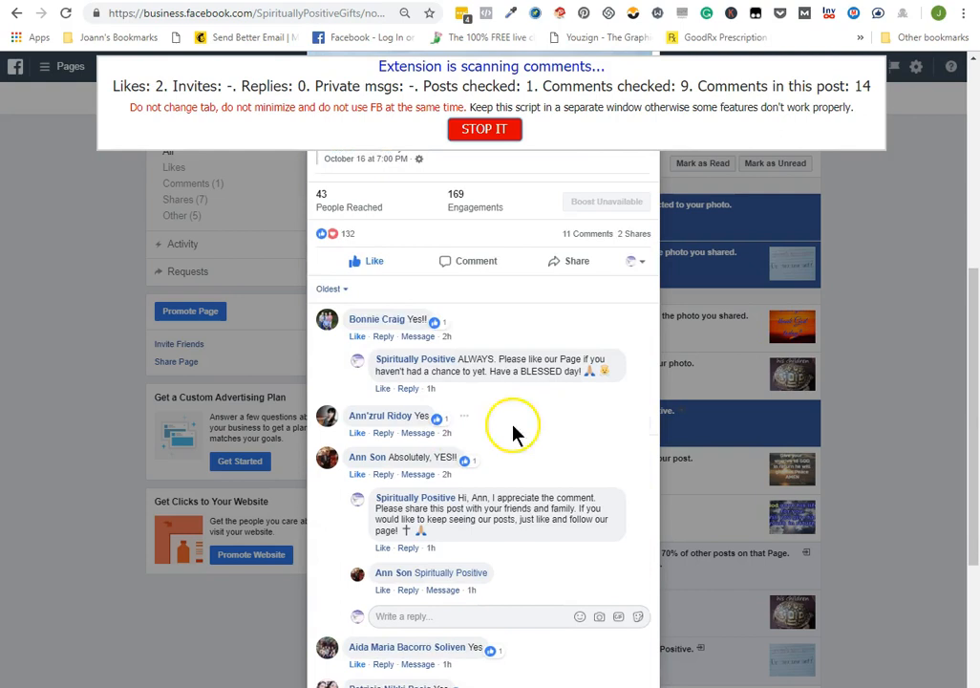
scroll(516, 439, down, 3)
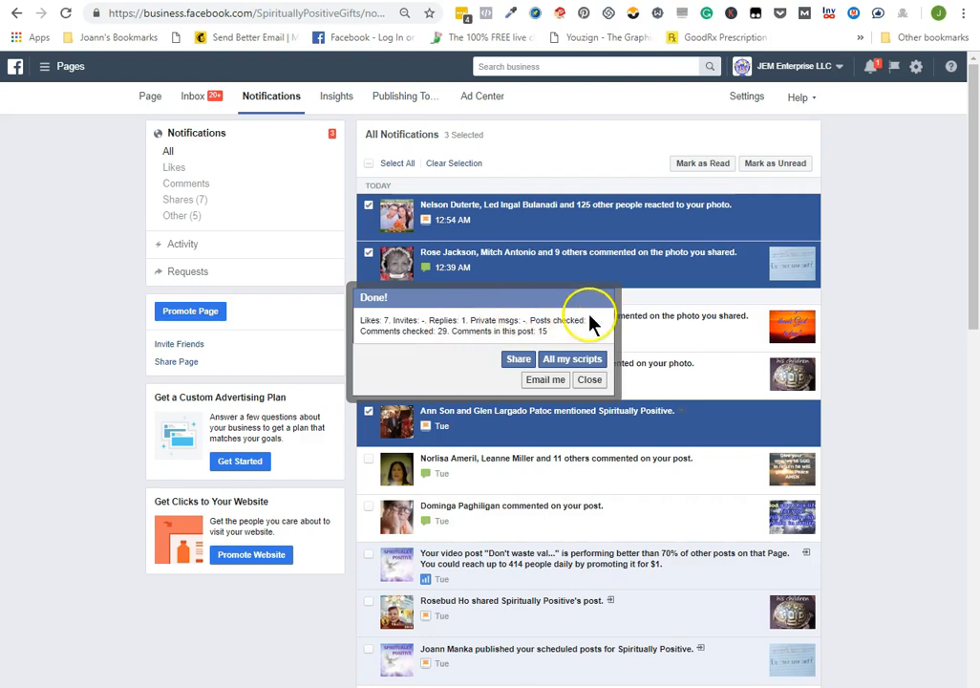
click(590, 381)
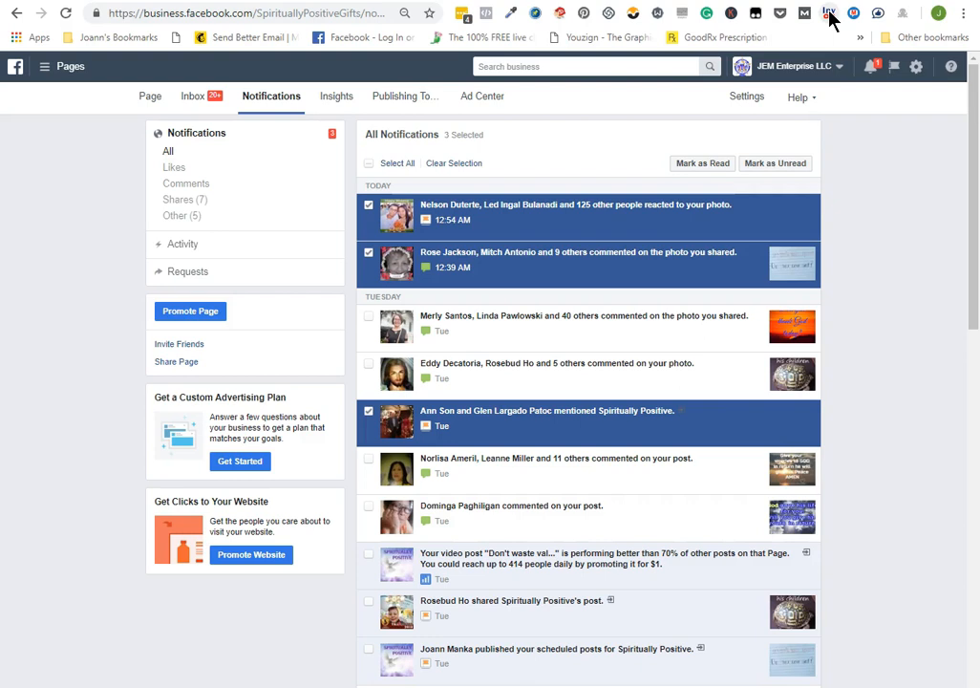
Run the Invite Post likes extension as a full scan of the selected posts and dismiss its summary
click(829, 14)
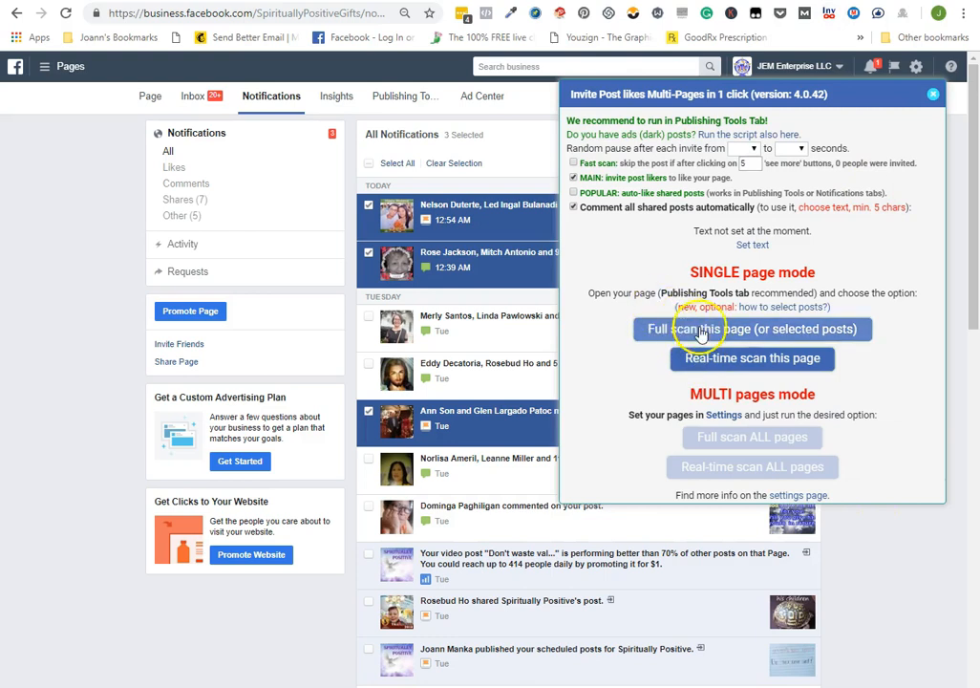
click(661, 329)
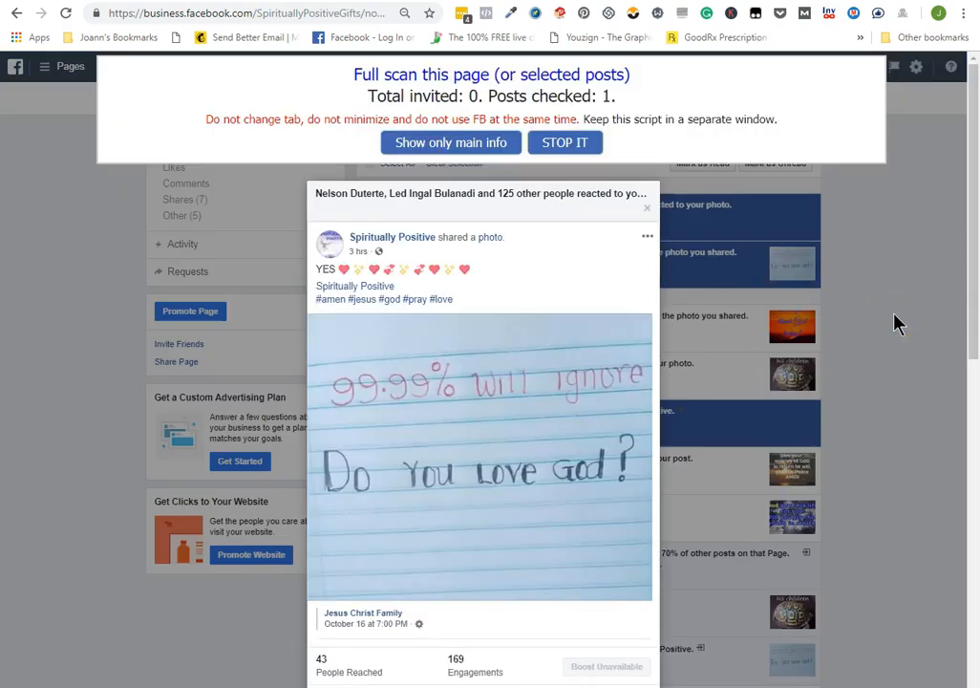
scroll(492, 543, down, 5)
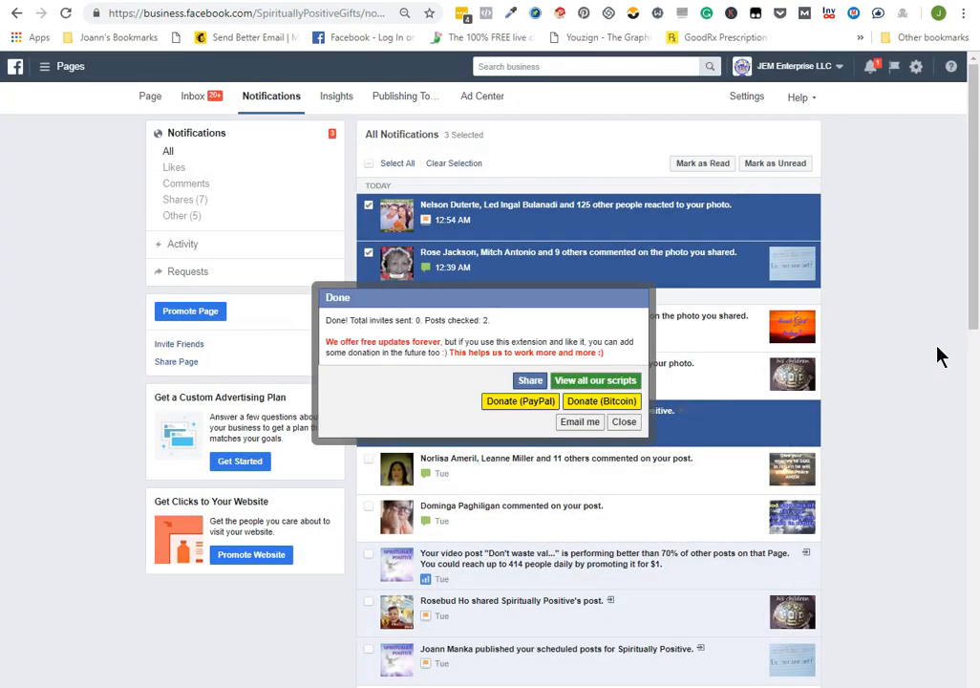
click(625, 426)
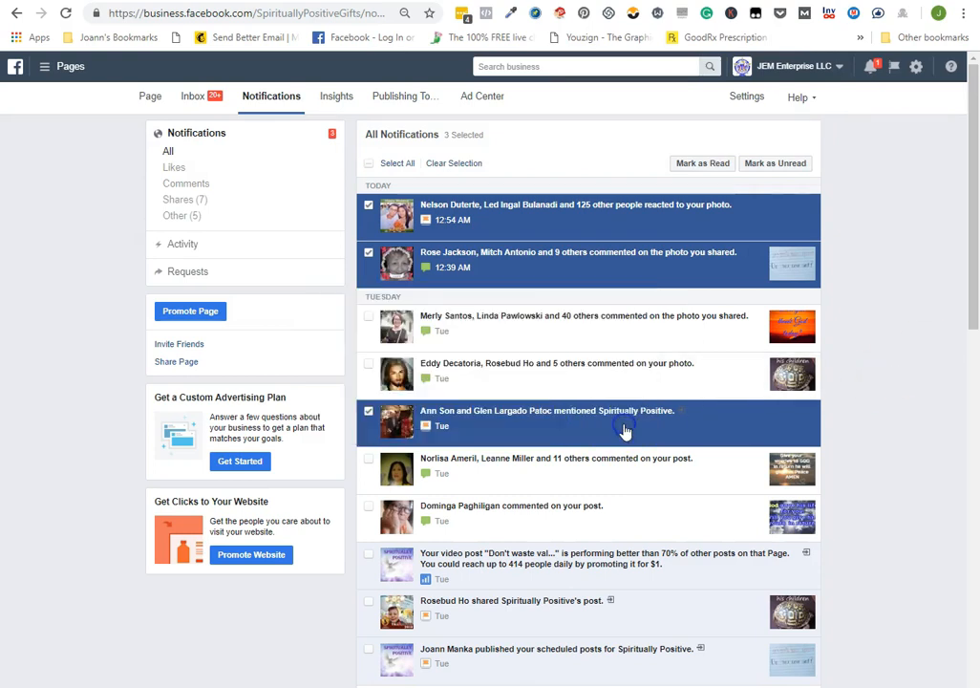
Start the Auto comment and likes extension on the current page with its existing check-in, mention, share and visitor post options
click(878, 13)
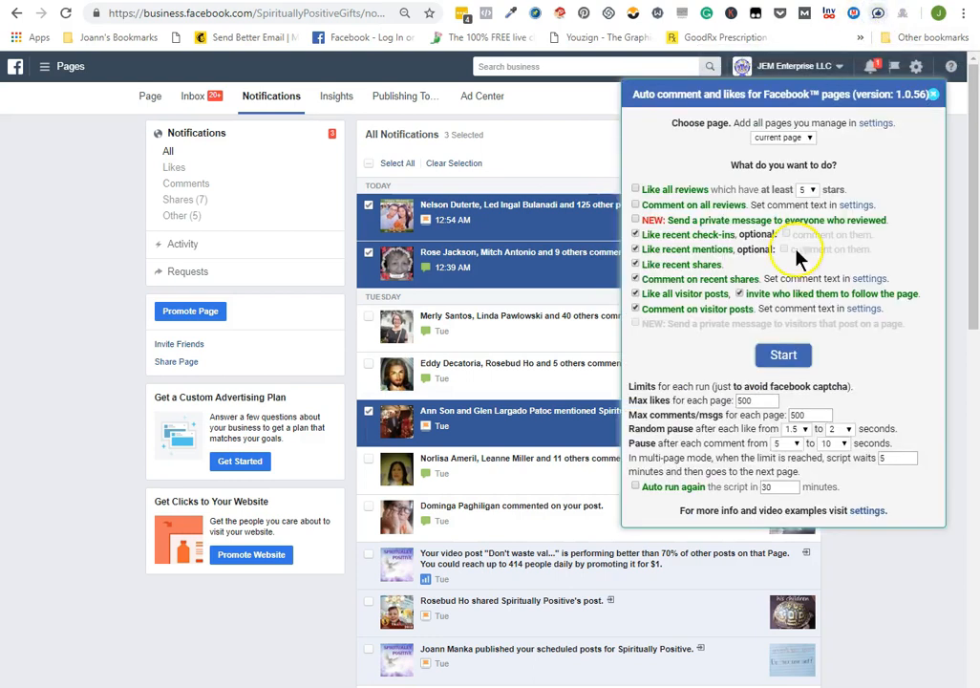
click(783, 358)
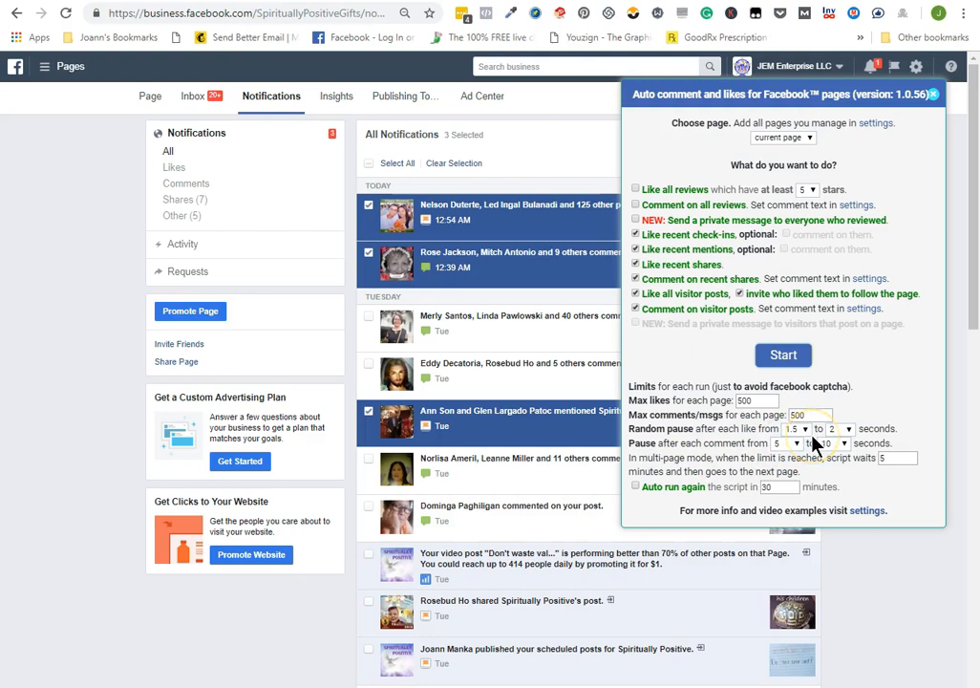
click(785, 356)
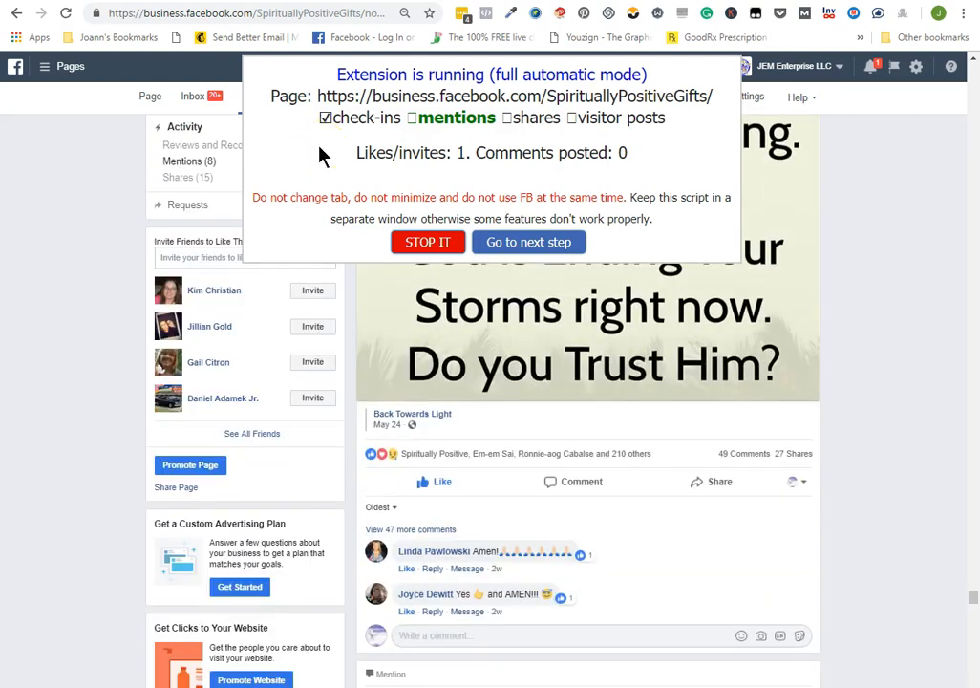
Stop the Auto comment and likes run while it processes mentions and close its summary
click(428, 243)
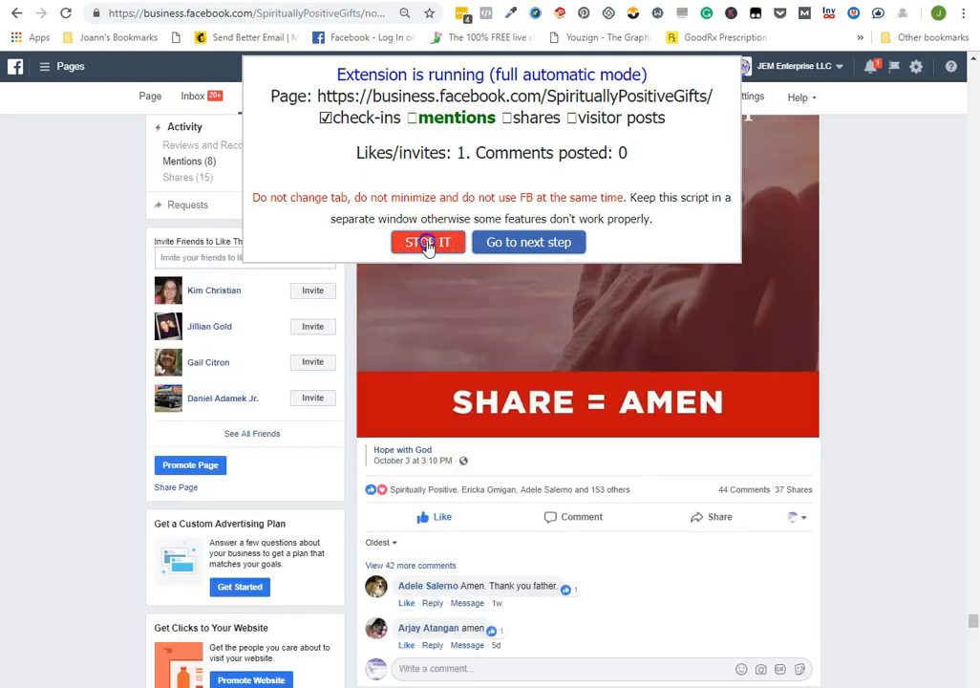
click(428, 244)
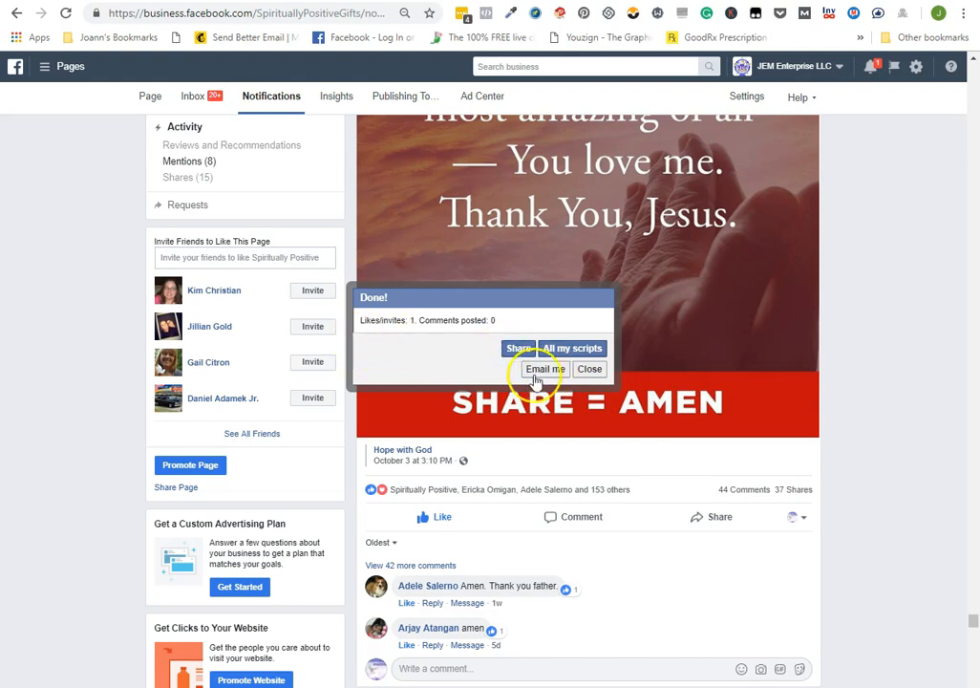
click(589, 368)
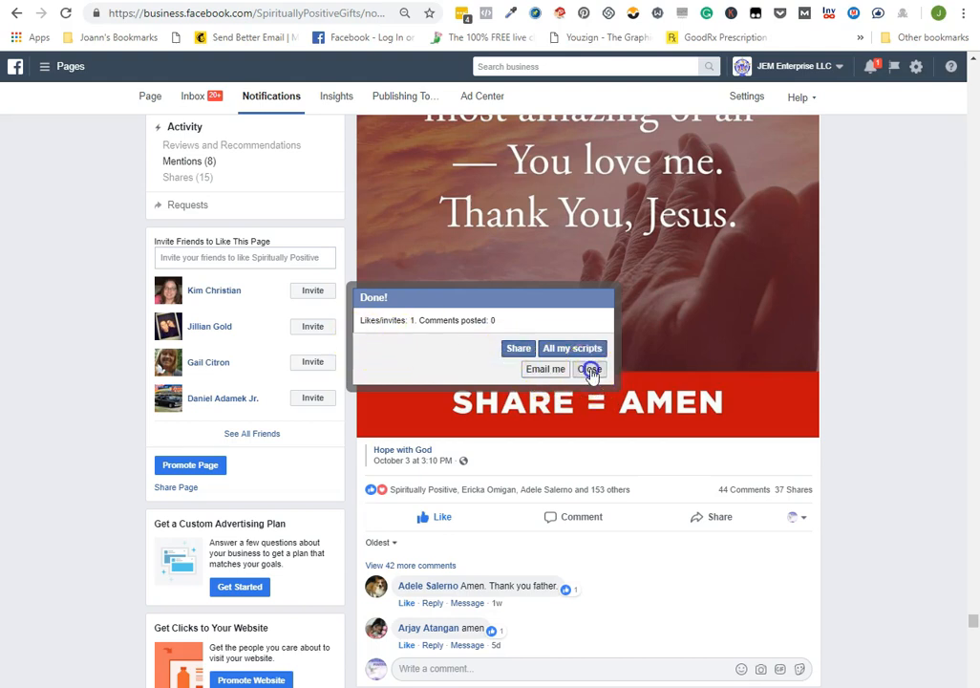
Open the settings page of the Invite Post likes extension and view its random time settings
click(828, 14)
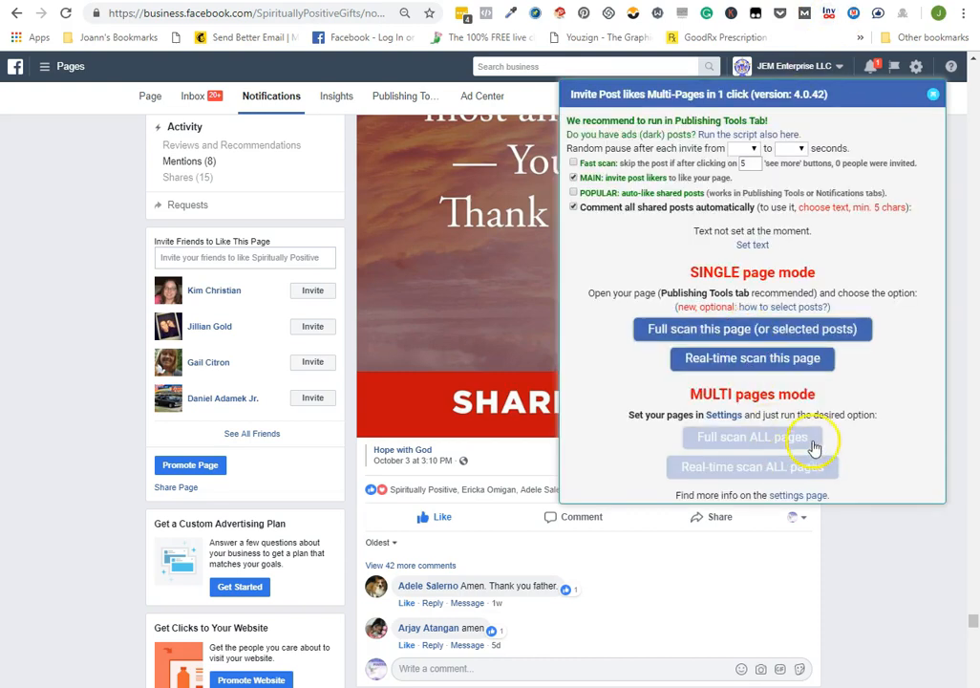
click(784, 554)
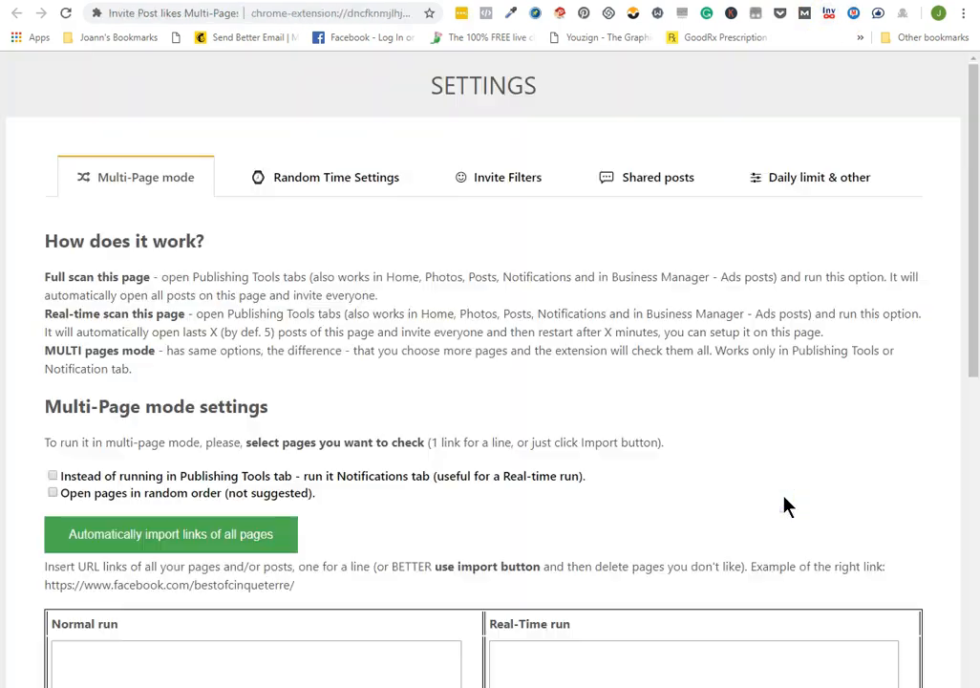
click(326, 180)
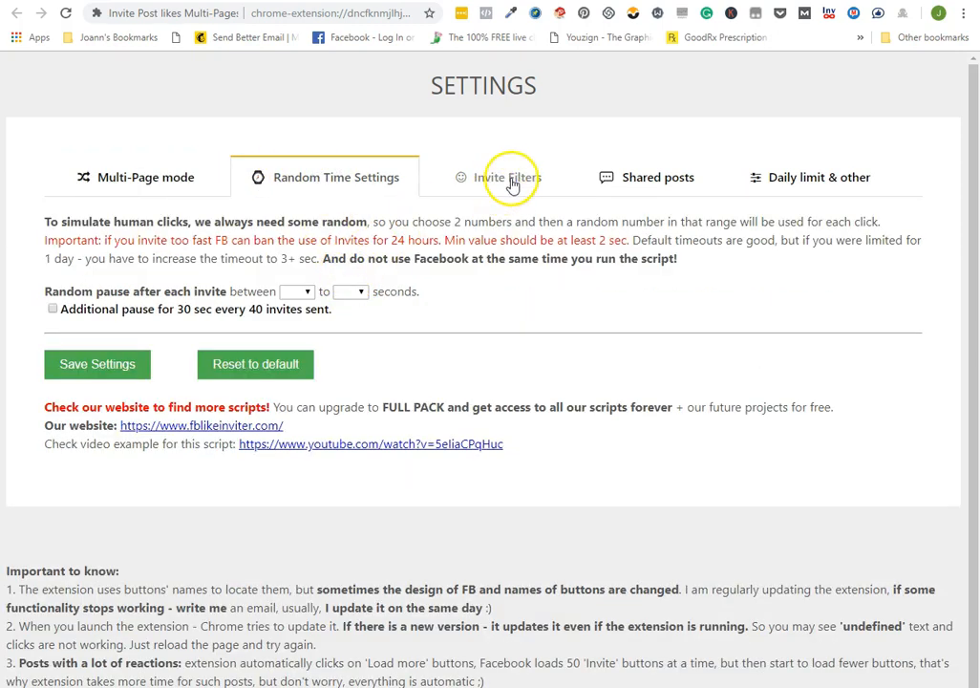
Examine the limit for a single run in the daily limit settings, and dismiss the Invite Post likes popup on the Facebook page
click(791, 182)
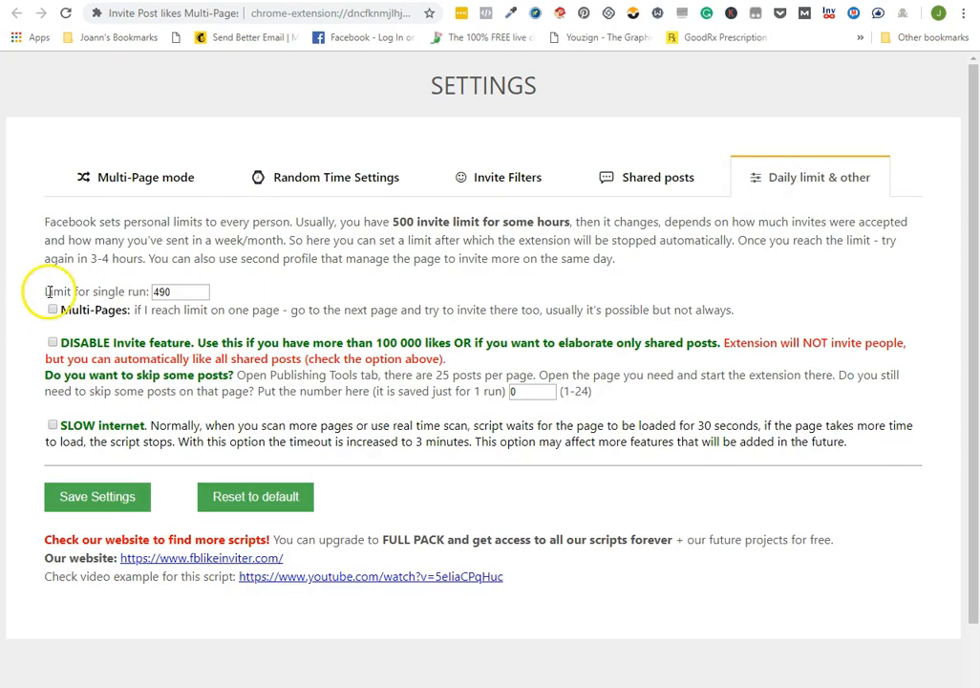
drag(50, 290, 254, 293)
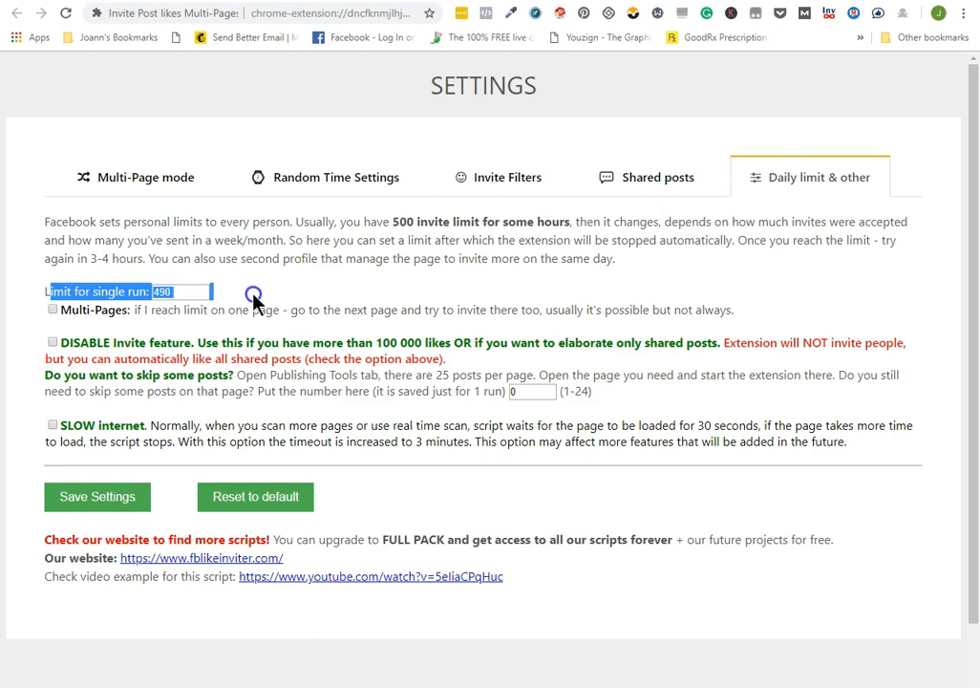
click(192, 288)
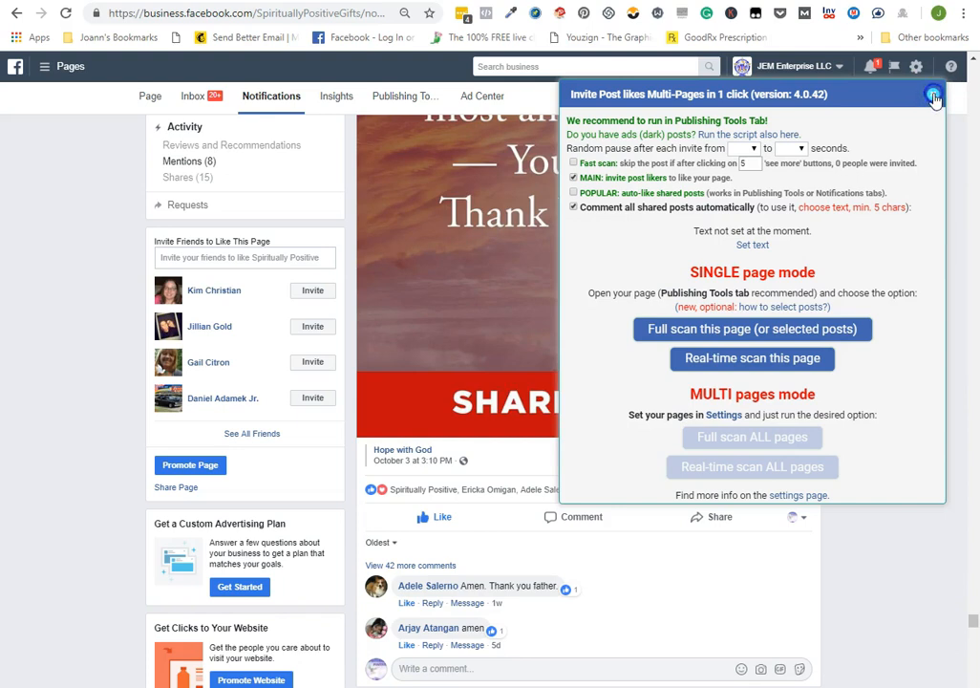
click(933, 96)
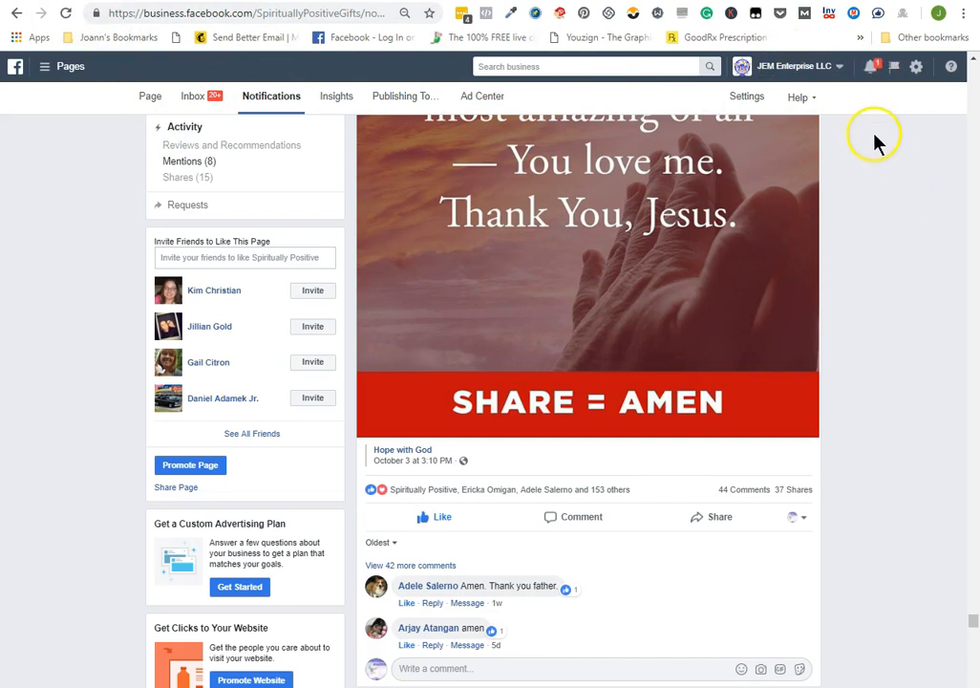
scroll(587, 341, down, 3)
scroll(809, 317, up, 6)
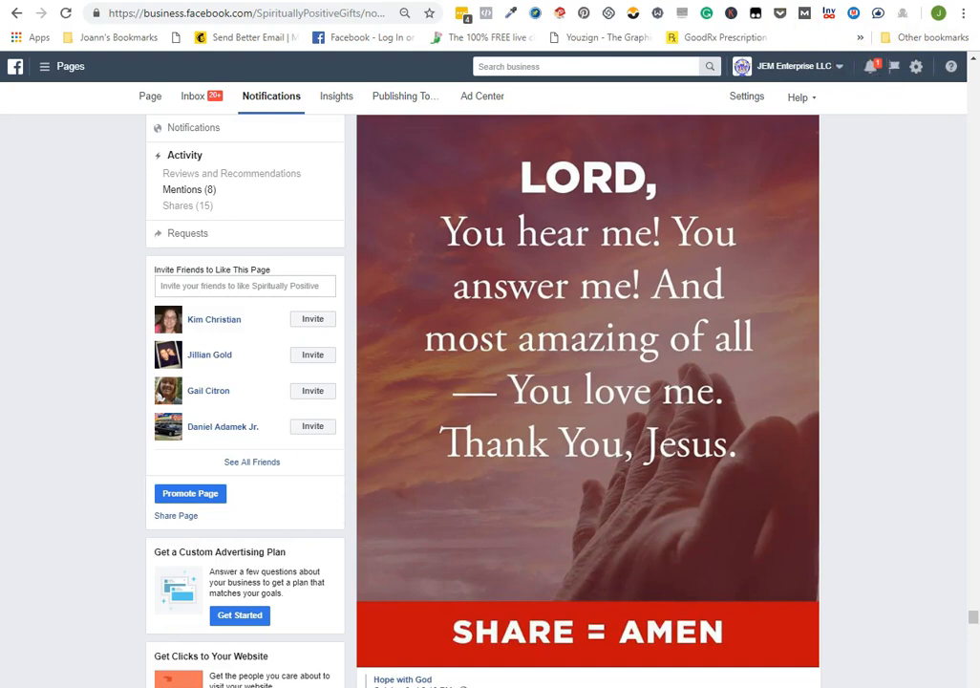
click(479, 3)
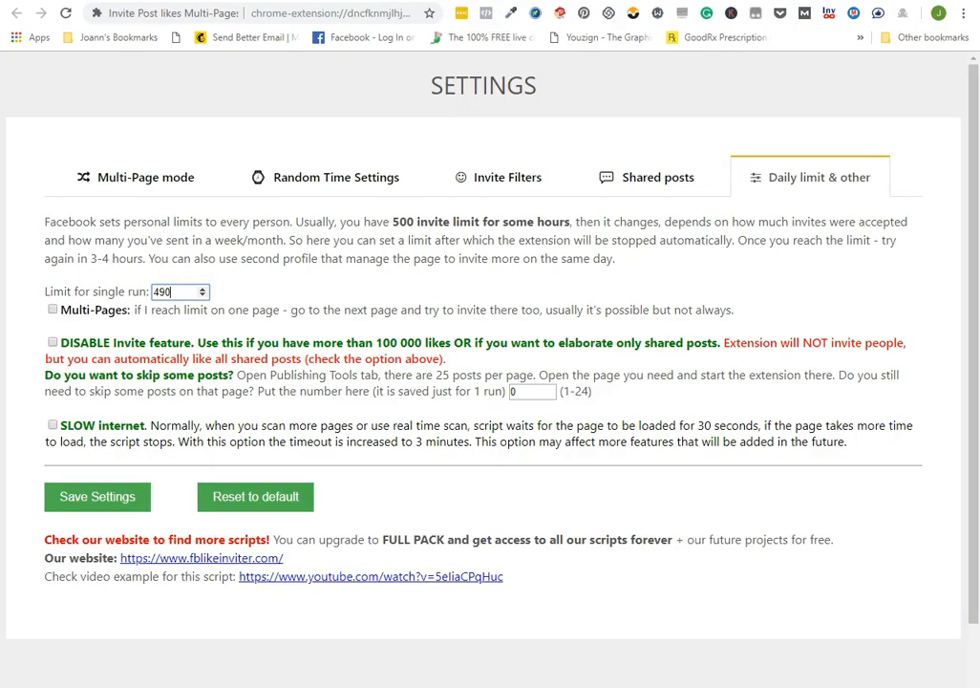
click(382, 2)
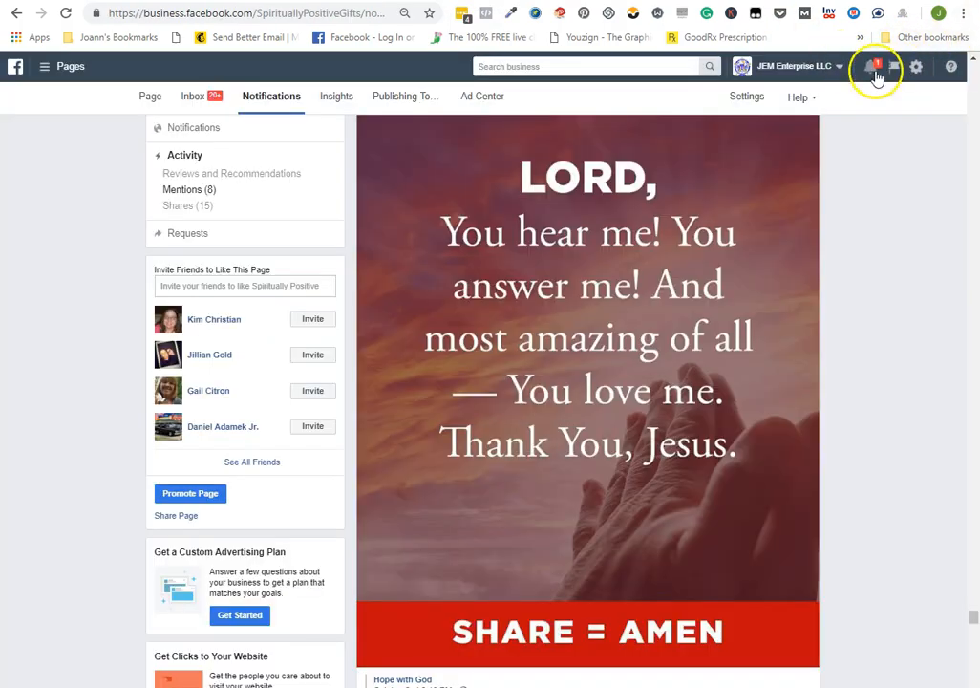
Open the newest notification, about comments on I Support Law & Order's post, in a new tab
click(874, 73)
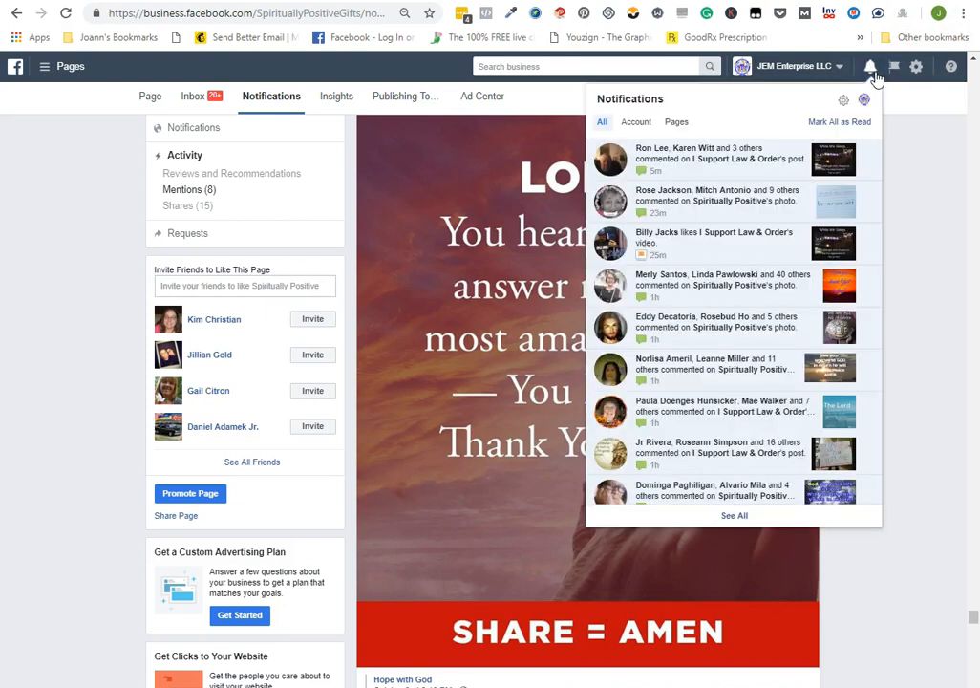
right_click(699, 160)
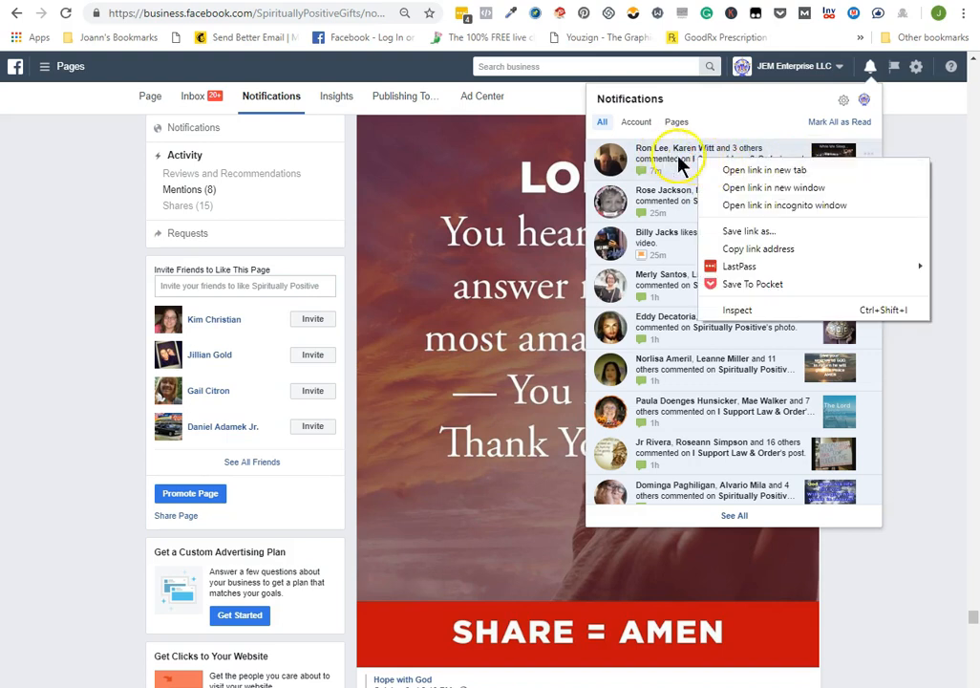
click(772, 170)
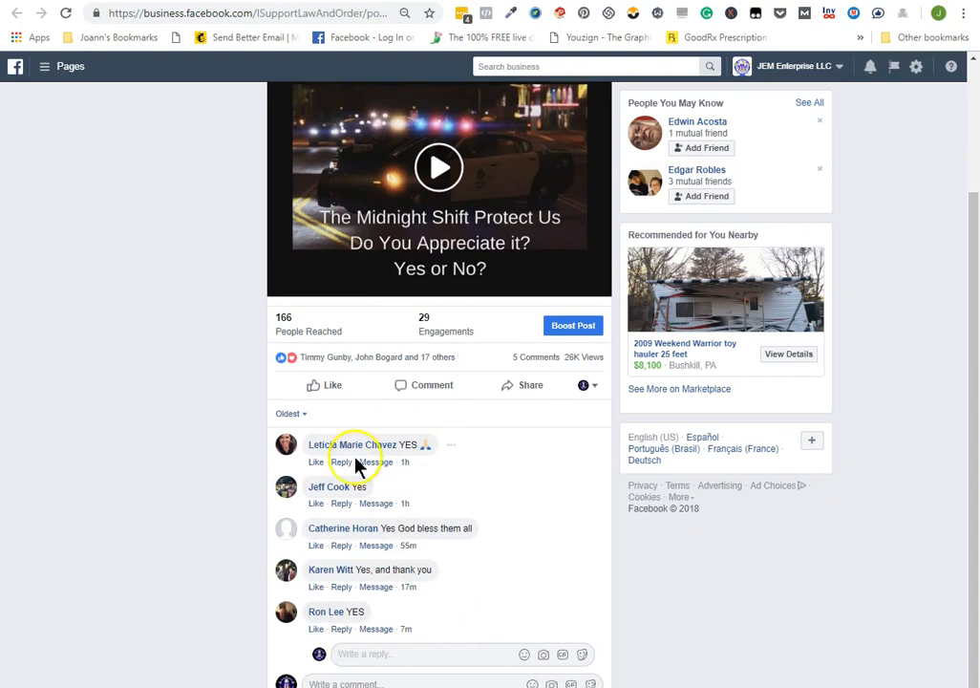
Run the Reply to comments extension on the opened post with liking and public replies enabled, and review the replies under the comments
click(851, 13)
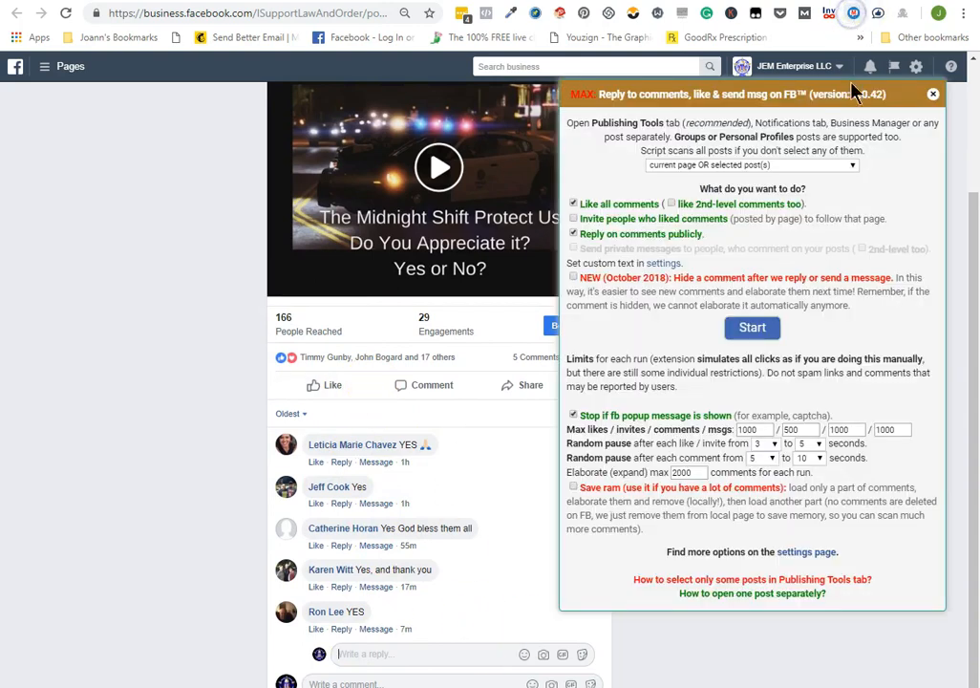
click(752, 328)
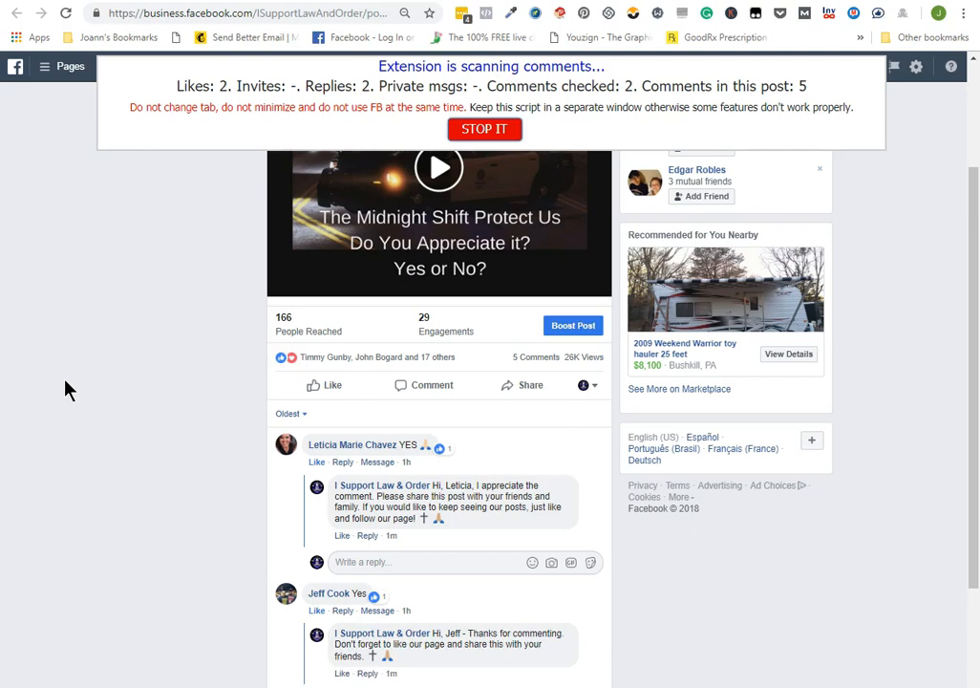
scroll(175, 369, down, 3)
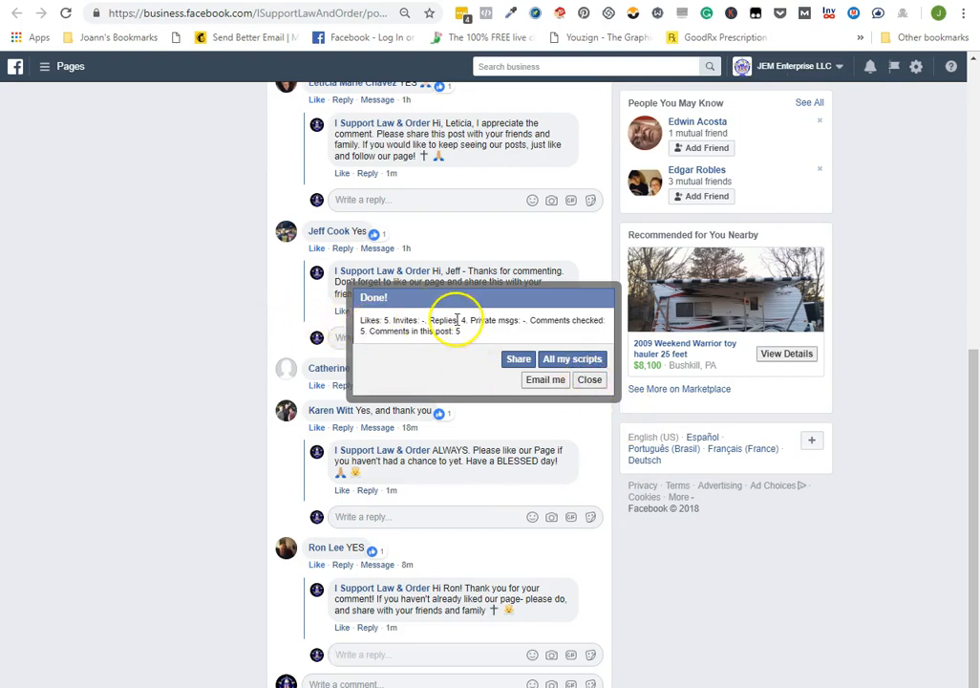
click(585, 379)
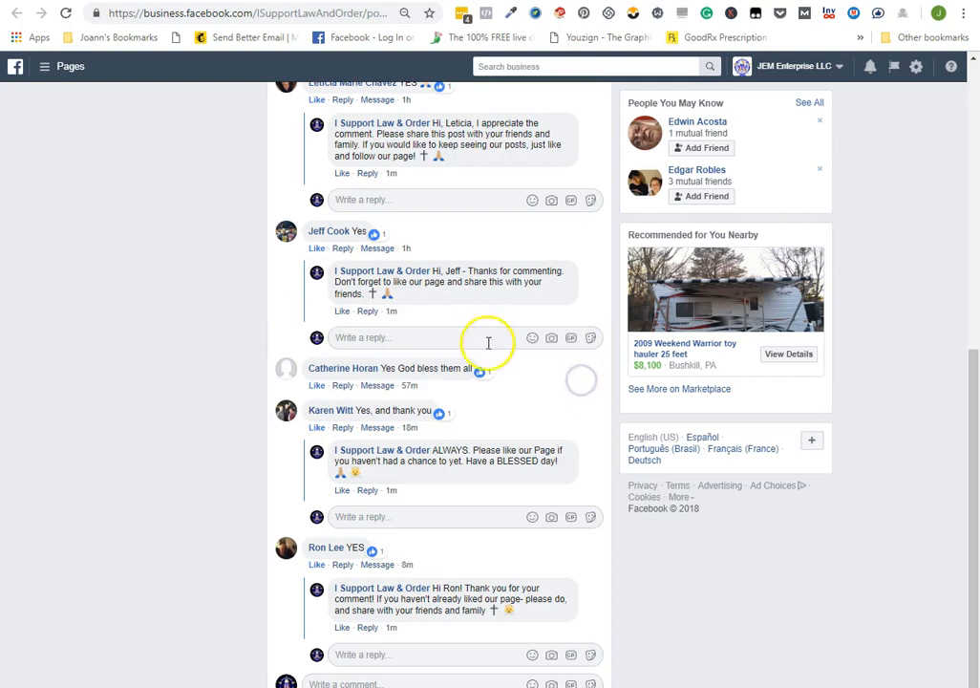
scroll(468, 339, up, 6)
scroll(404, 539, down, 3)
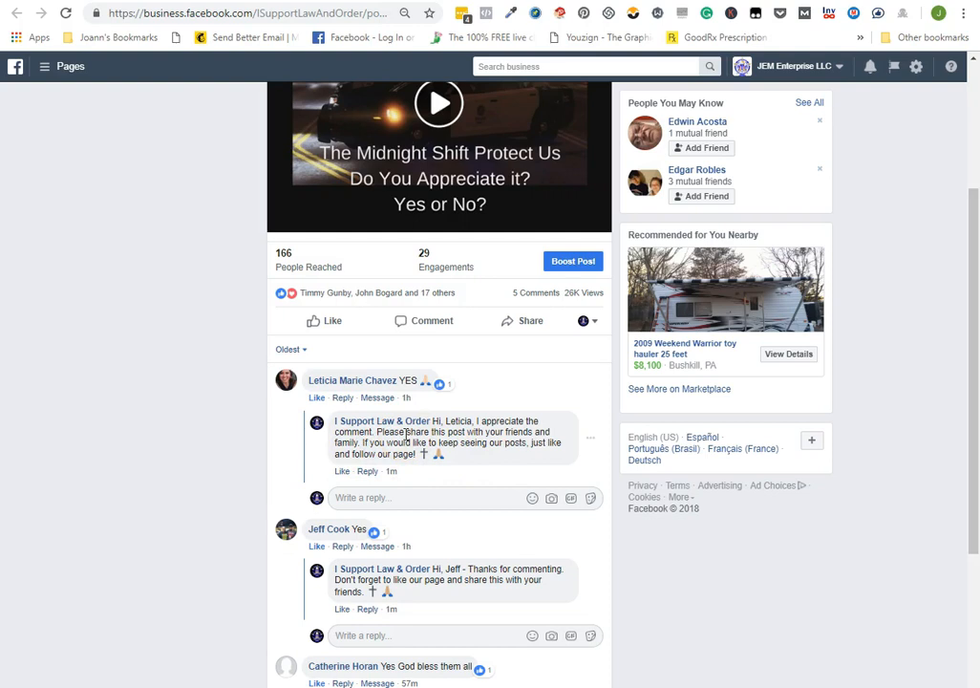
scroll(101, 549, down, 3)
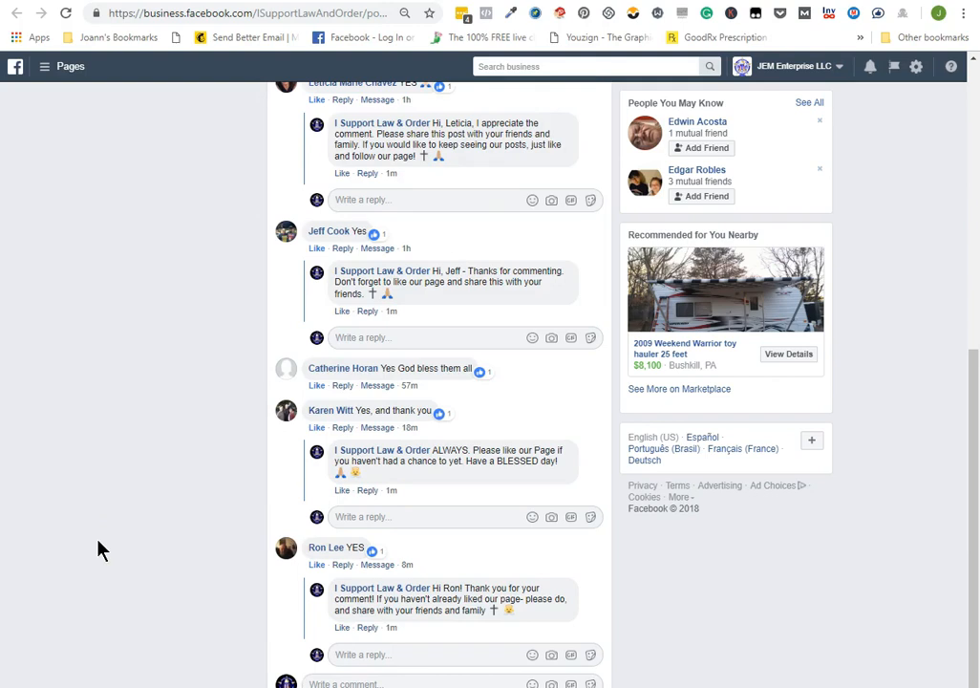
scroll(113, 506, up, 4)
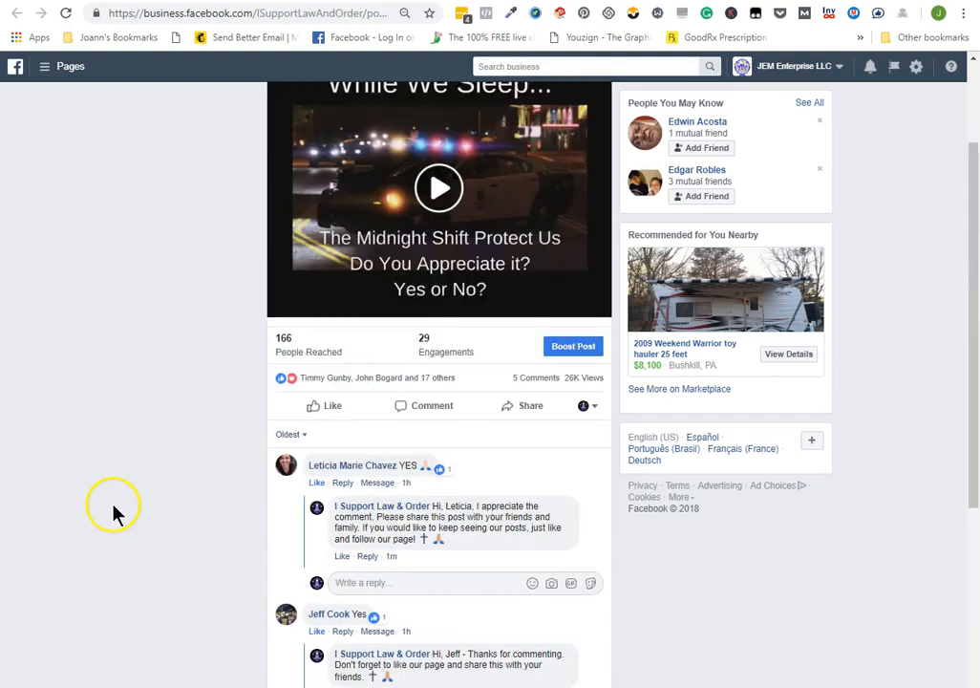